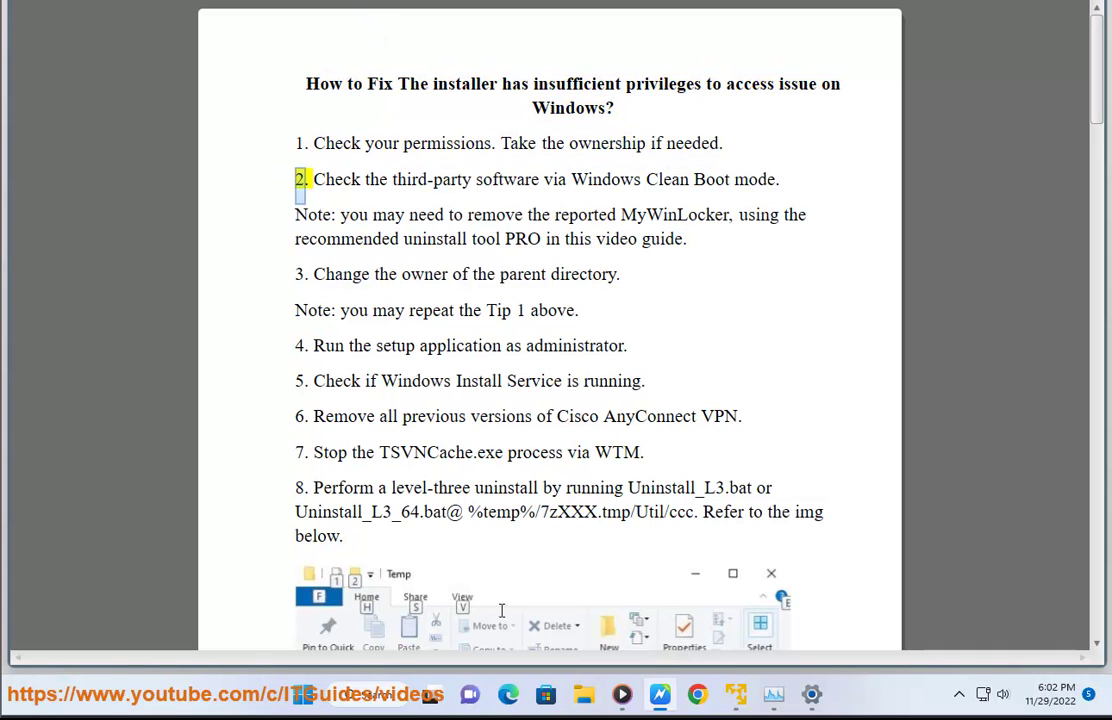
# - Open the security permissions of VMware-player-full-17.0.0-20800274.exe in the Downloads folder
pyautogui.press('super+e')
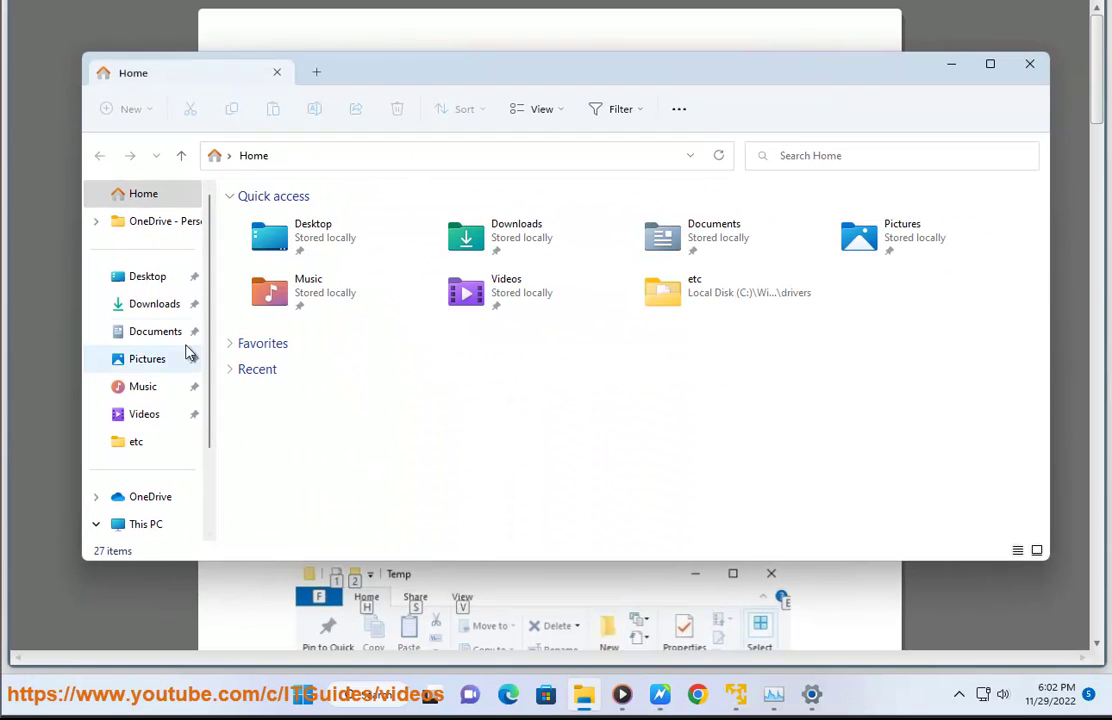
pyautogui.click(152, 304)
pyautogui.rightClick(314, 243)
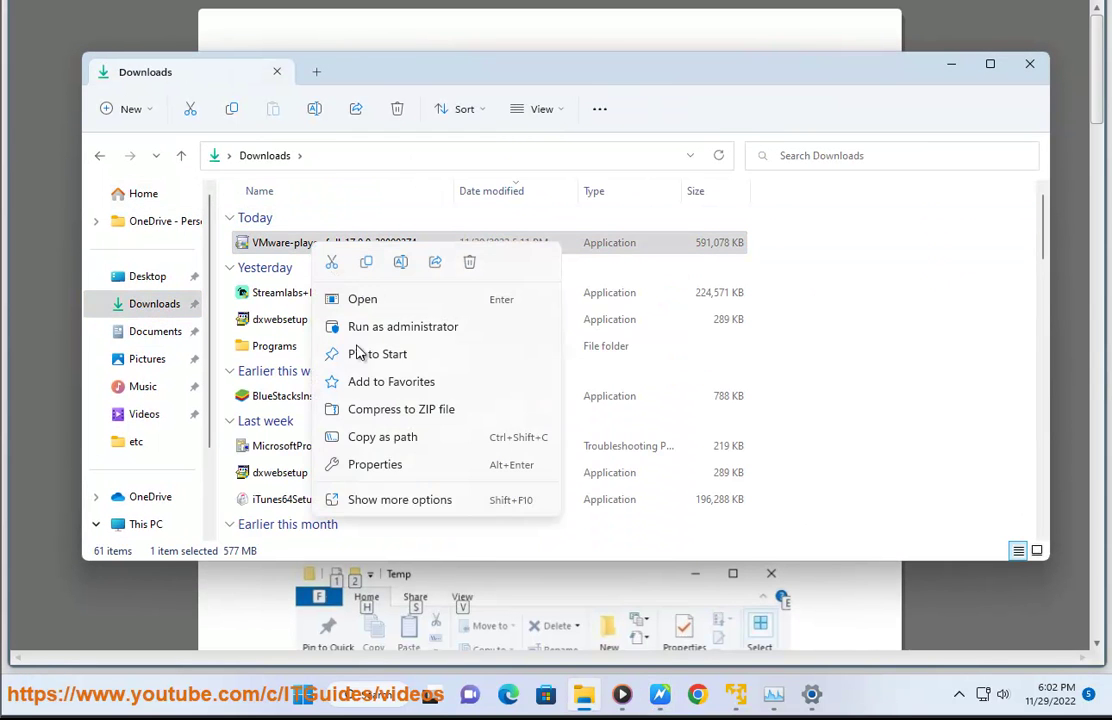
pyautogui.click(365, 463)
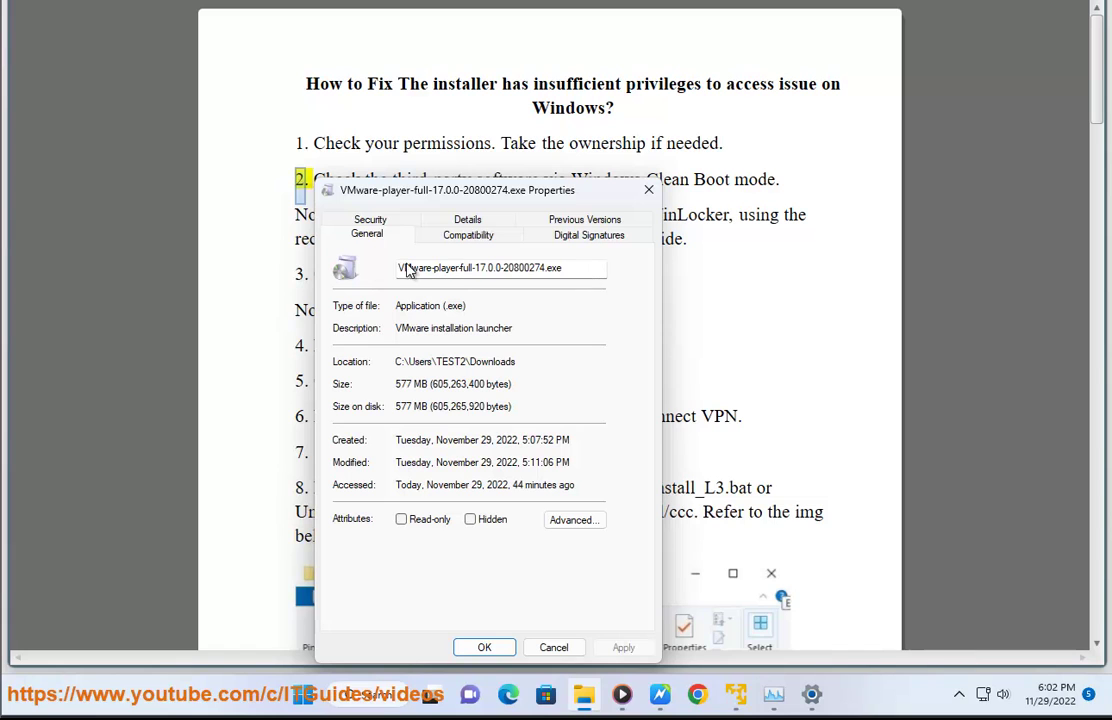
pyautogui.click(370, 221)
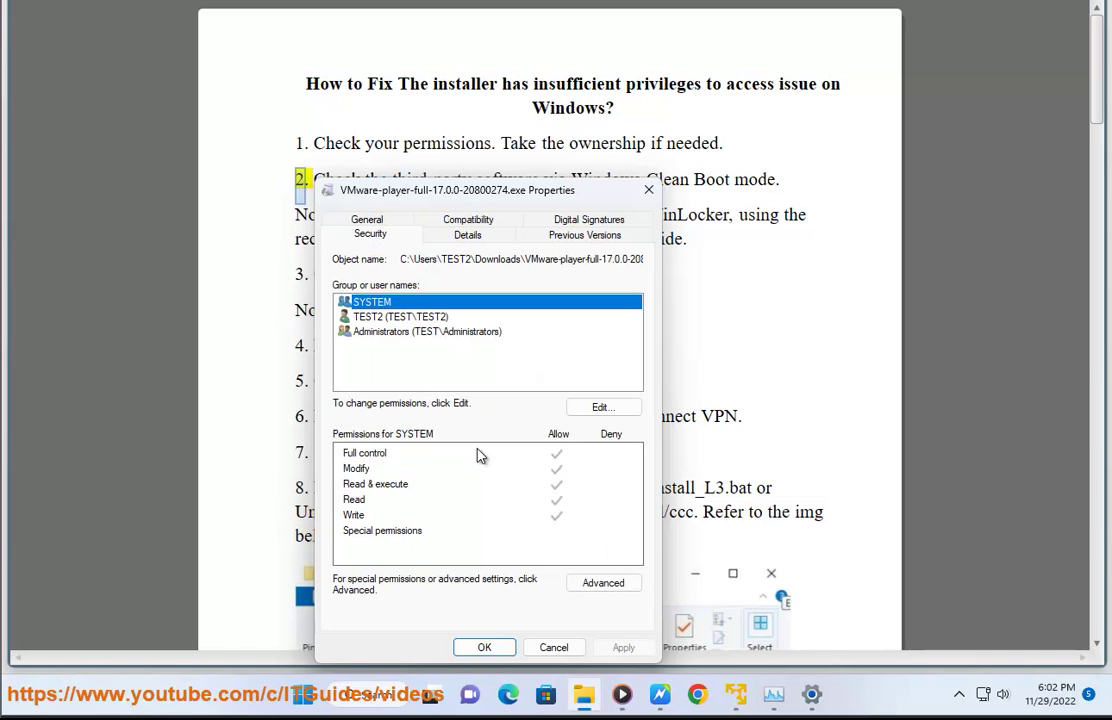
# - Check the TEST2 account's permissions on the installer, starting with Full control
pyautogui.click(351, 455)
pyautogui.click(380, 317)
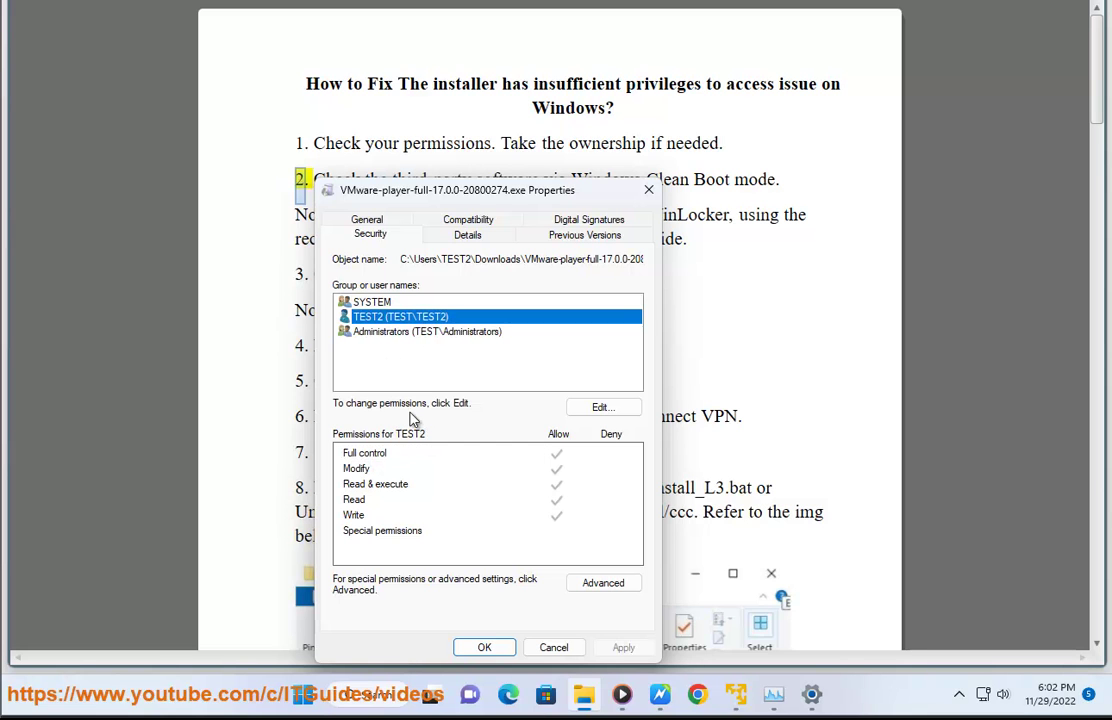
pyautogui.click(357, 456)
pyautogui.click(380, 320)
# - Check which user is signed in with Task Manager, then go back to the installer's permission list
pyautogui.hotkey('ctrl', 'shift', 'Escape')
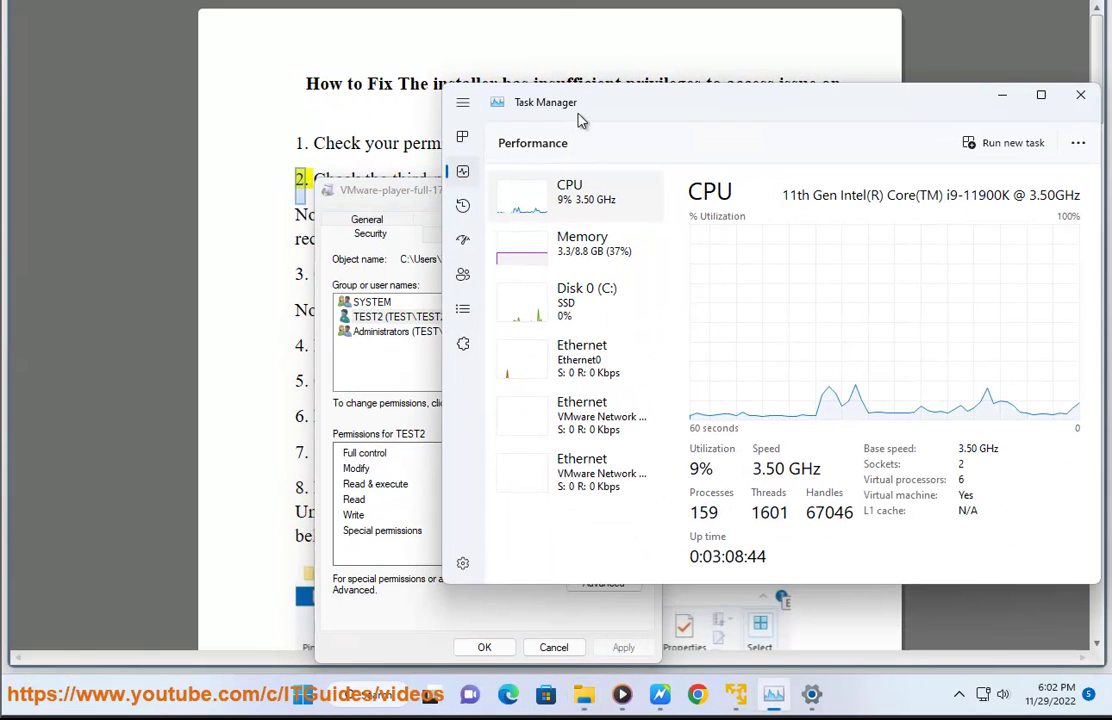
pyautogui.click(463, 274)
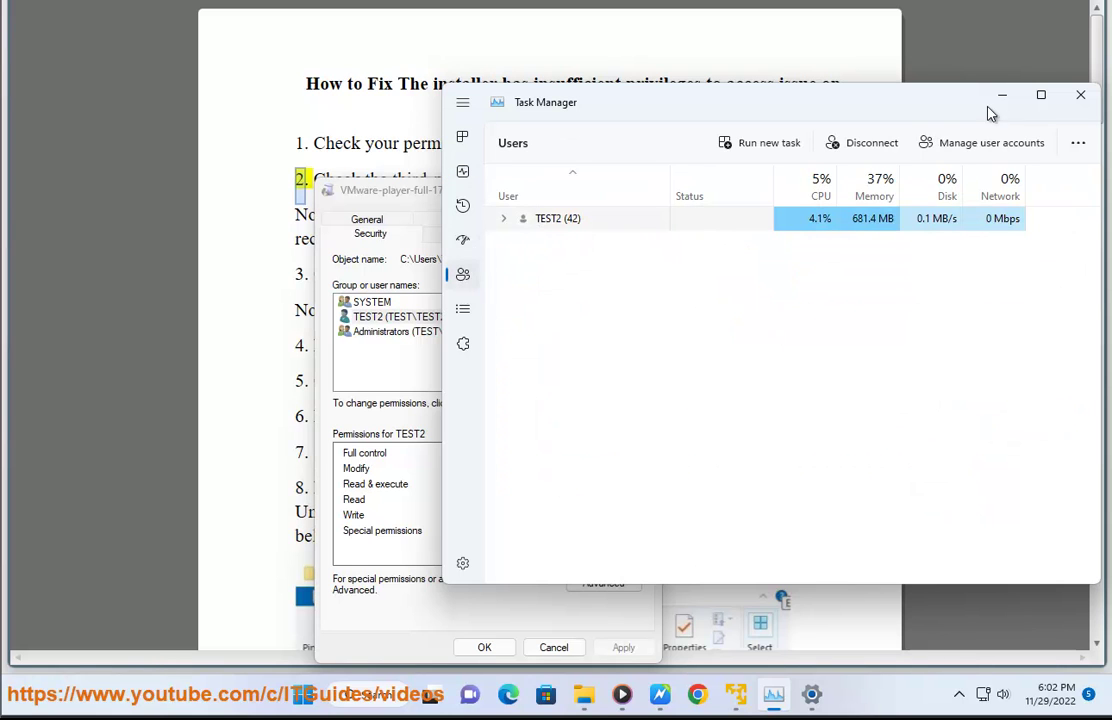
pyautogui.click(1002, 95)
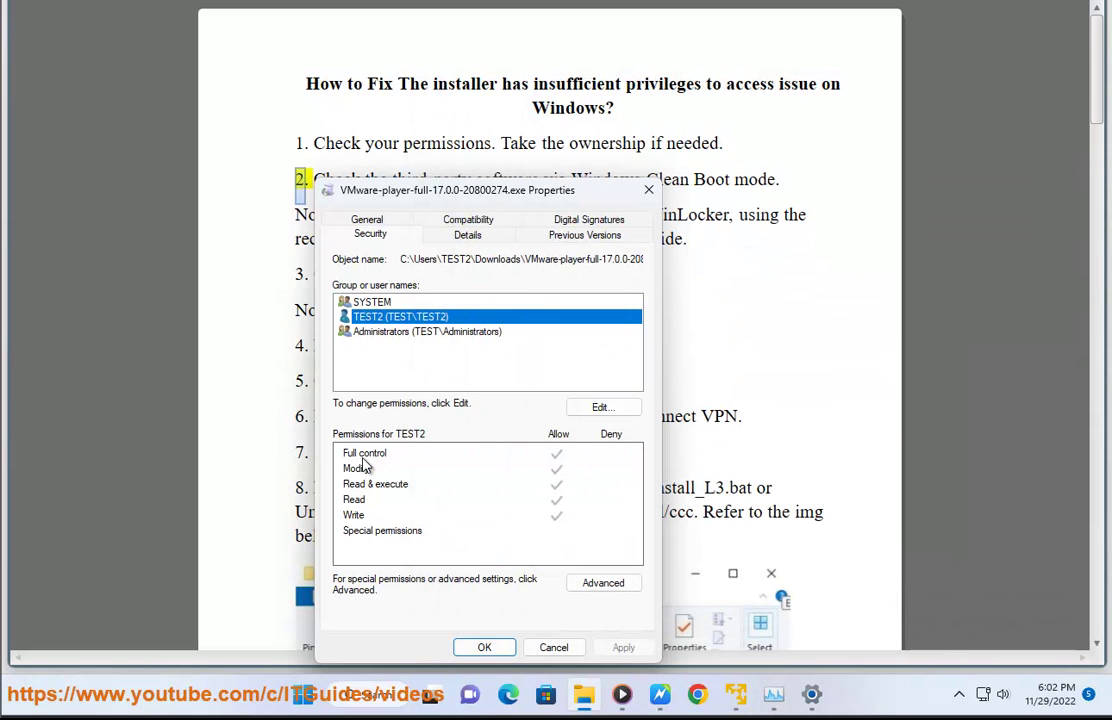
pyautogui.click(360, 470)
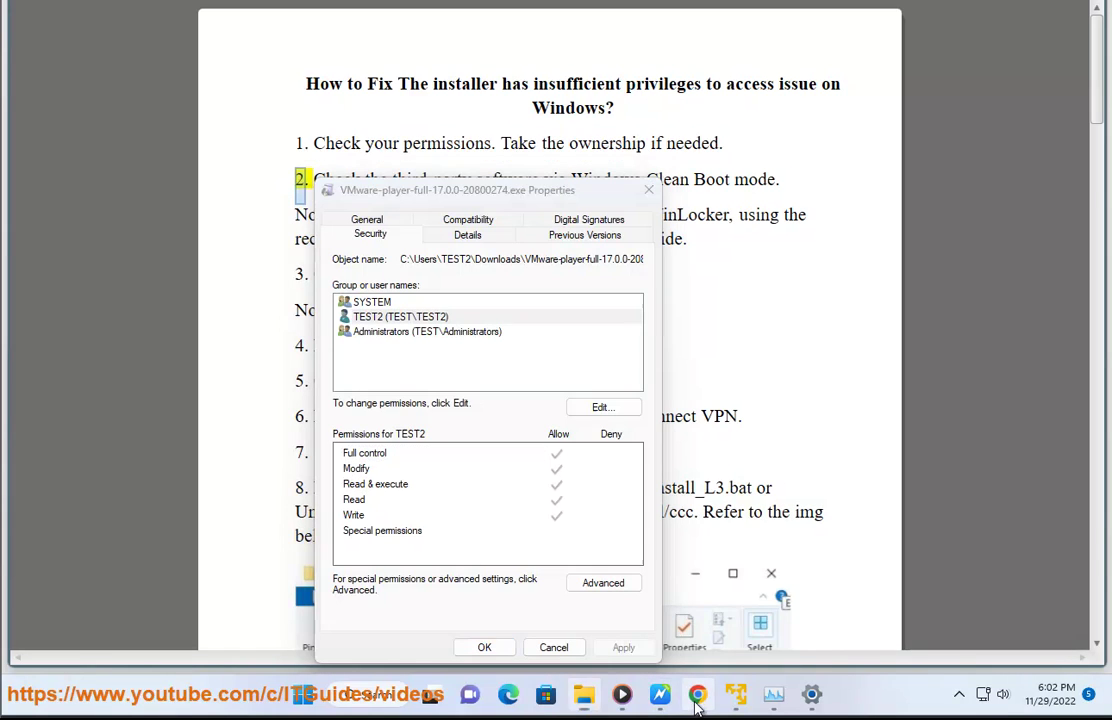
# - Switch to Chrome and search Google for "ownership taking tool"
pyautogui.click(697, 700)
pyautogui.write('ON')
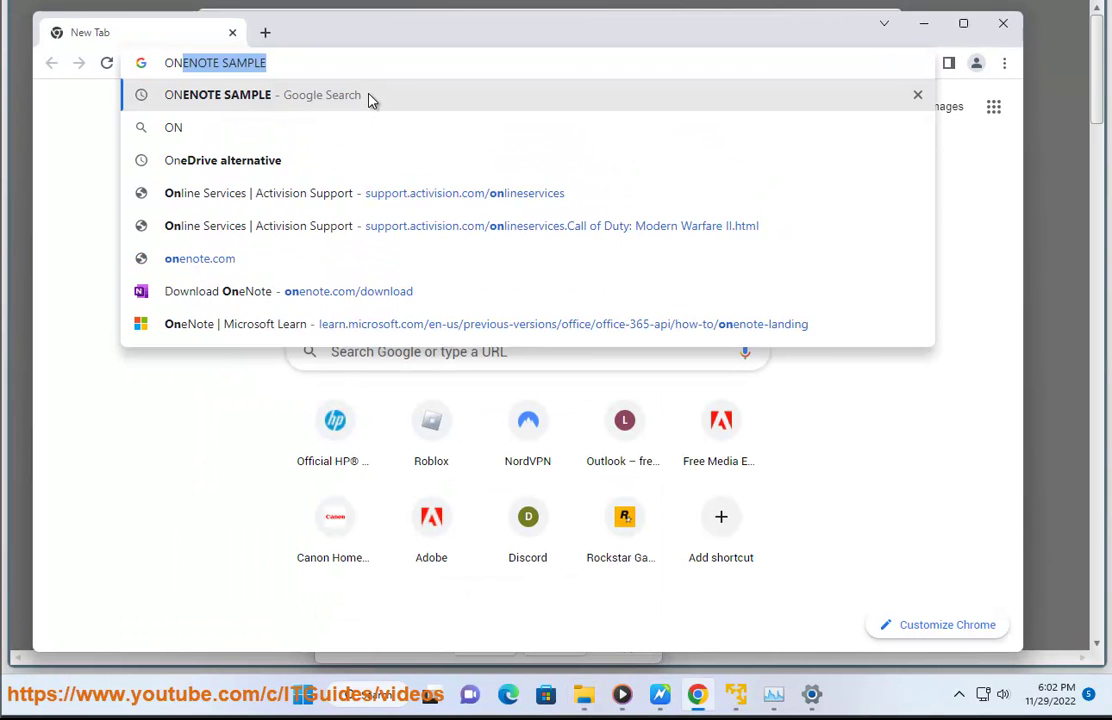
pyautogui.write('W')
pyautogui.press('BackSpace')
pyautogui.press('BackSpace')
pyautogui.write('W')
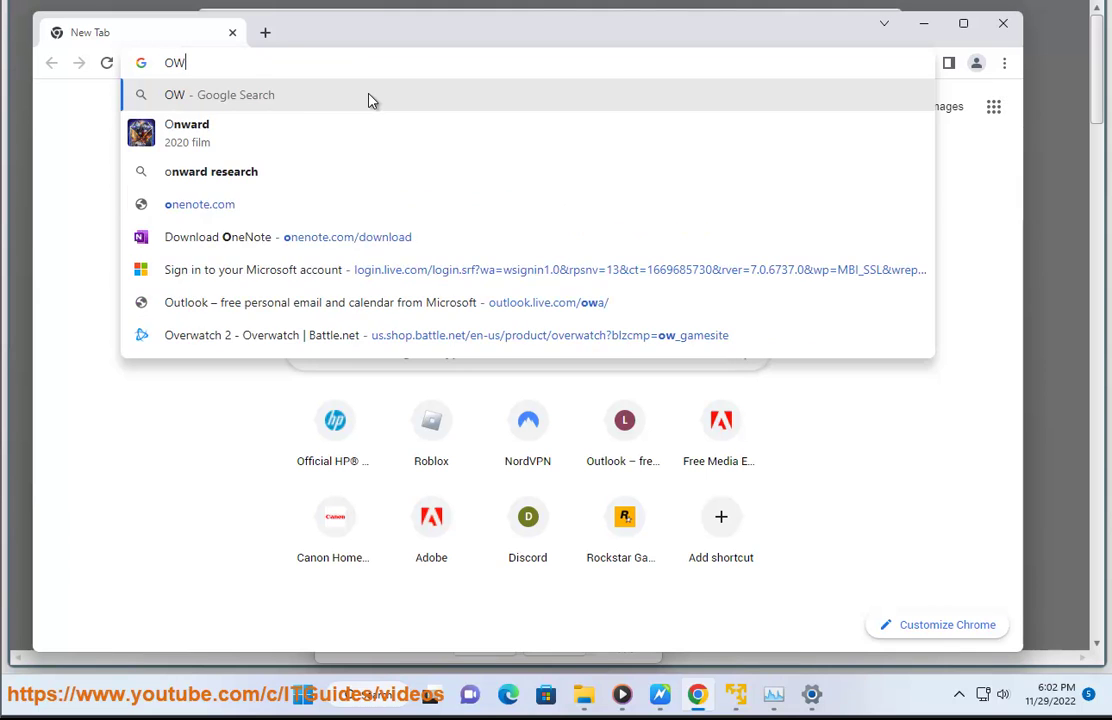
pyautogui.press('Down')
pyautogui.press('Return')
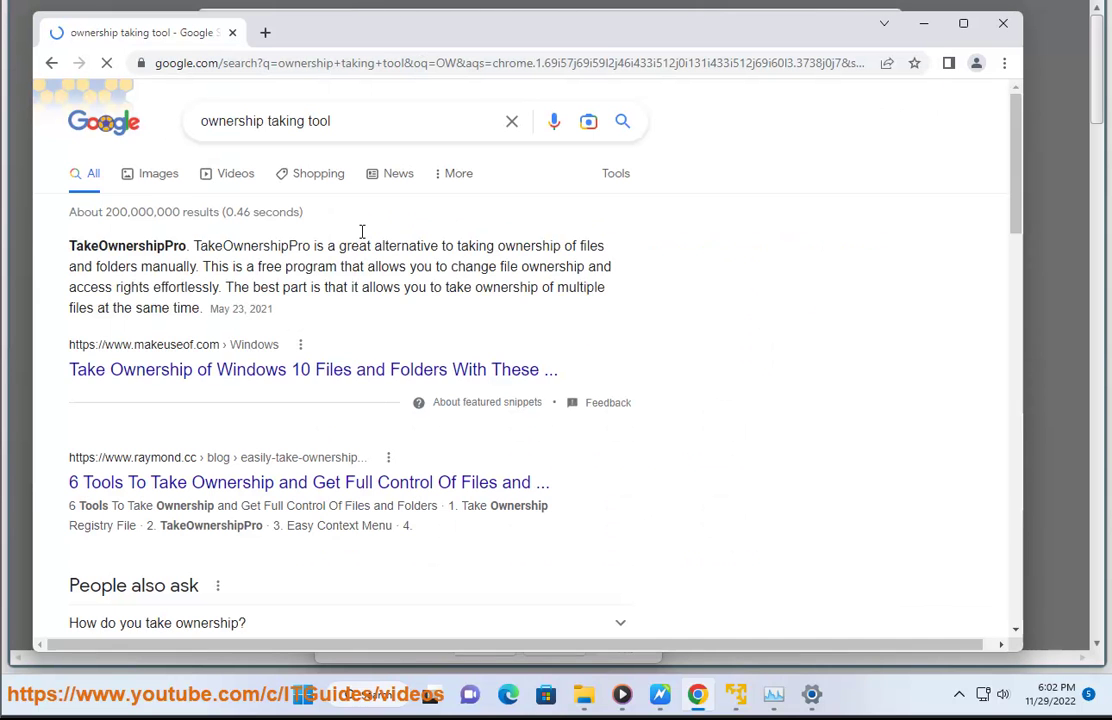
# - Highlight the TakeOwnershipPro snippet and the raymond.cc result about six tools for taking ownership
pyautogui.moveTo(588, 391); pyautogui.dragTo(70, 246)
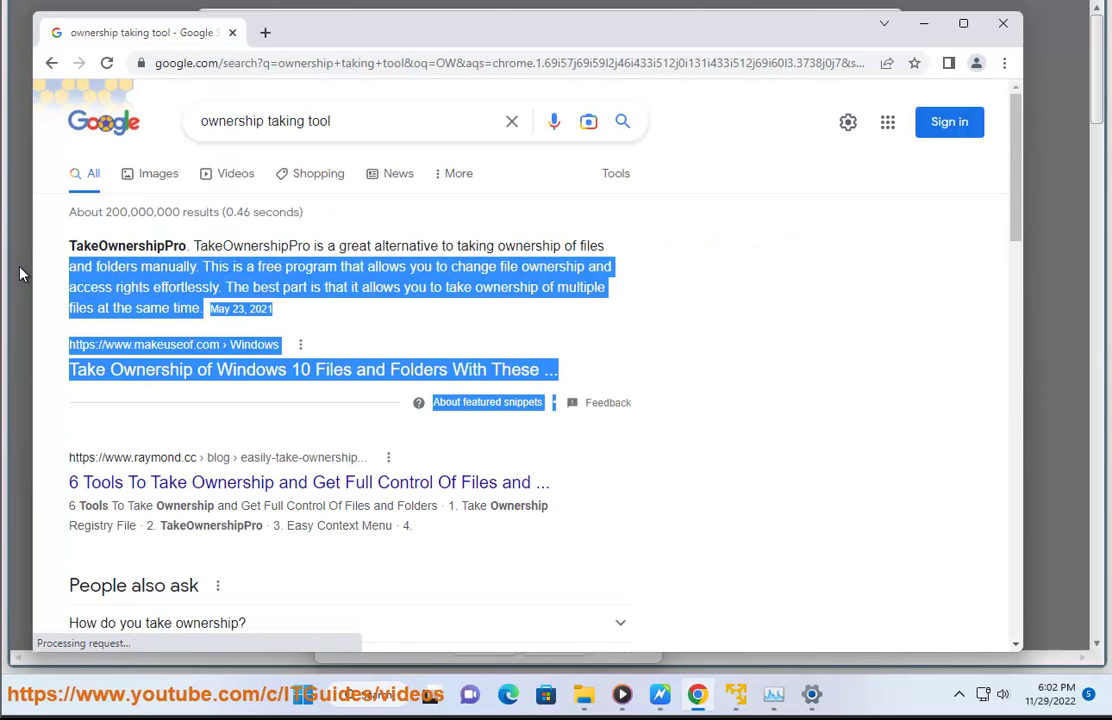
pyautogui.click(468, 527)
pyautogui.moveTo(466, 522); pyautogui.dragTo(14, 470)
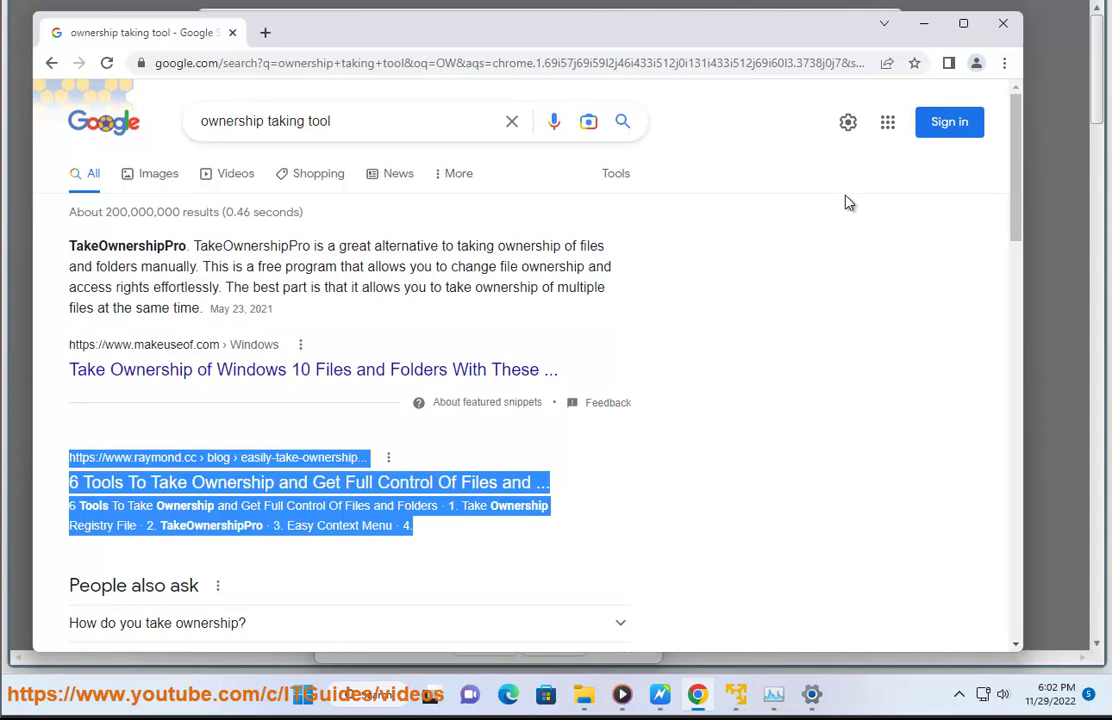
# - Minimize the browser, select TEST2 again in the installer's permissions and close its properties
pyautogui.click(923, 23)
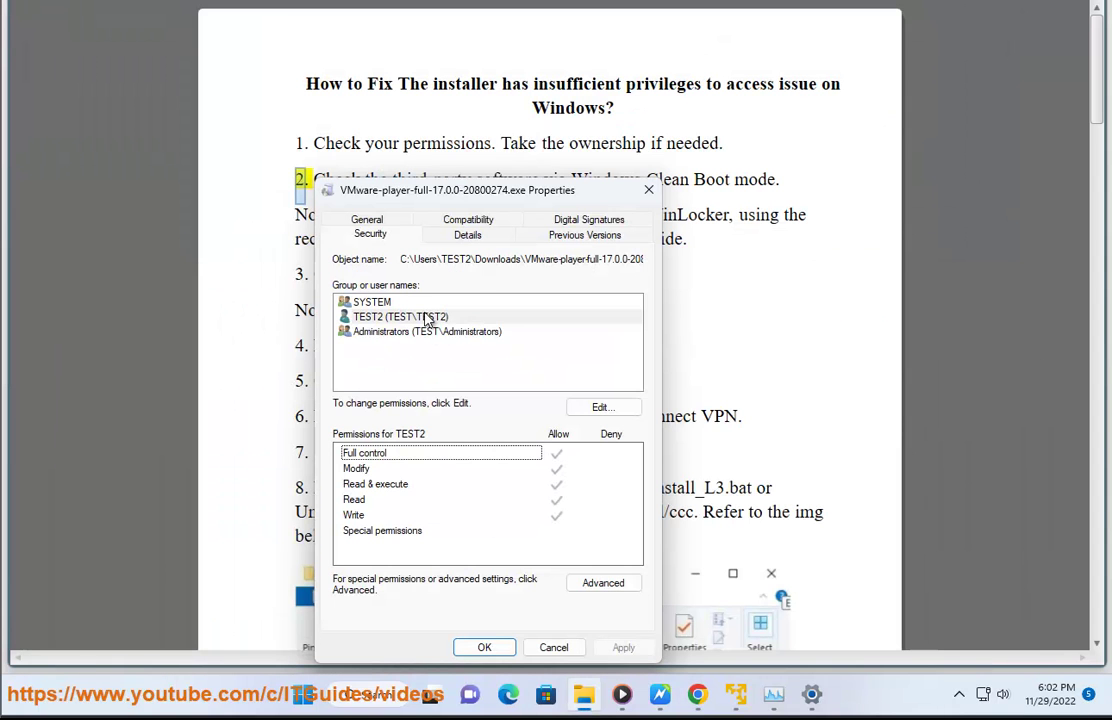
pyautogui.click(428, 318)
pyautogui.click(649, 191)
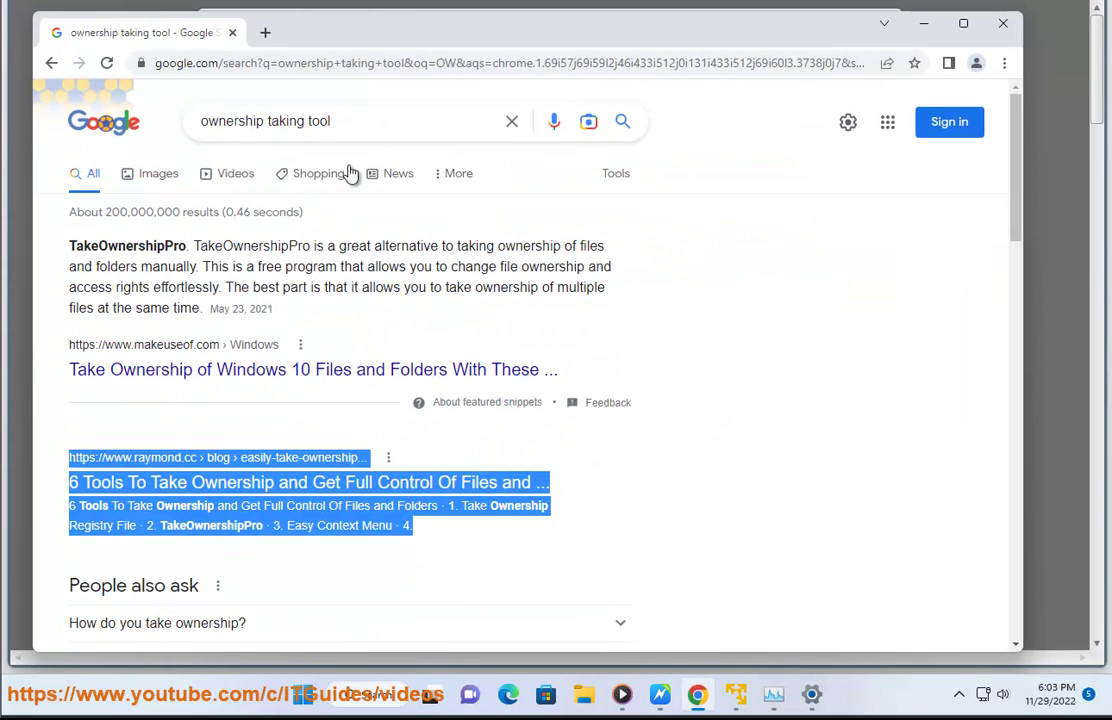
# - Search Google for "windows clean boot" and highlight the Microsoft Support result
pyautogui.click(512, 123)
pyautogui.write('WINDOWS CL')
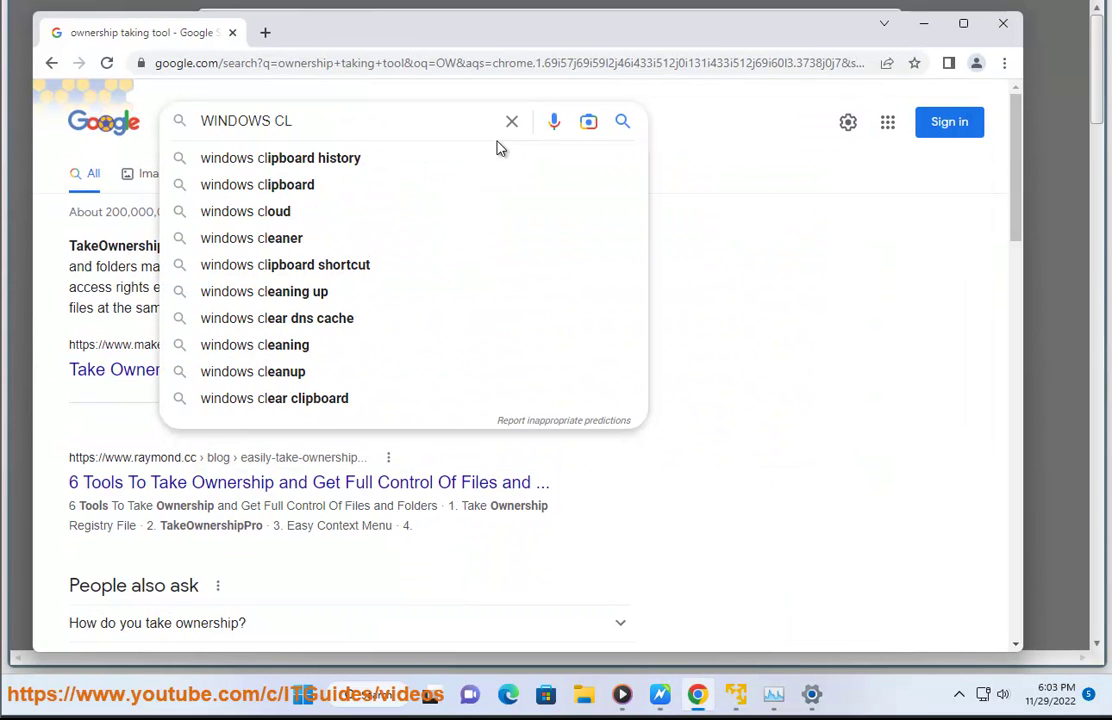
pyautogui.press('Down')
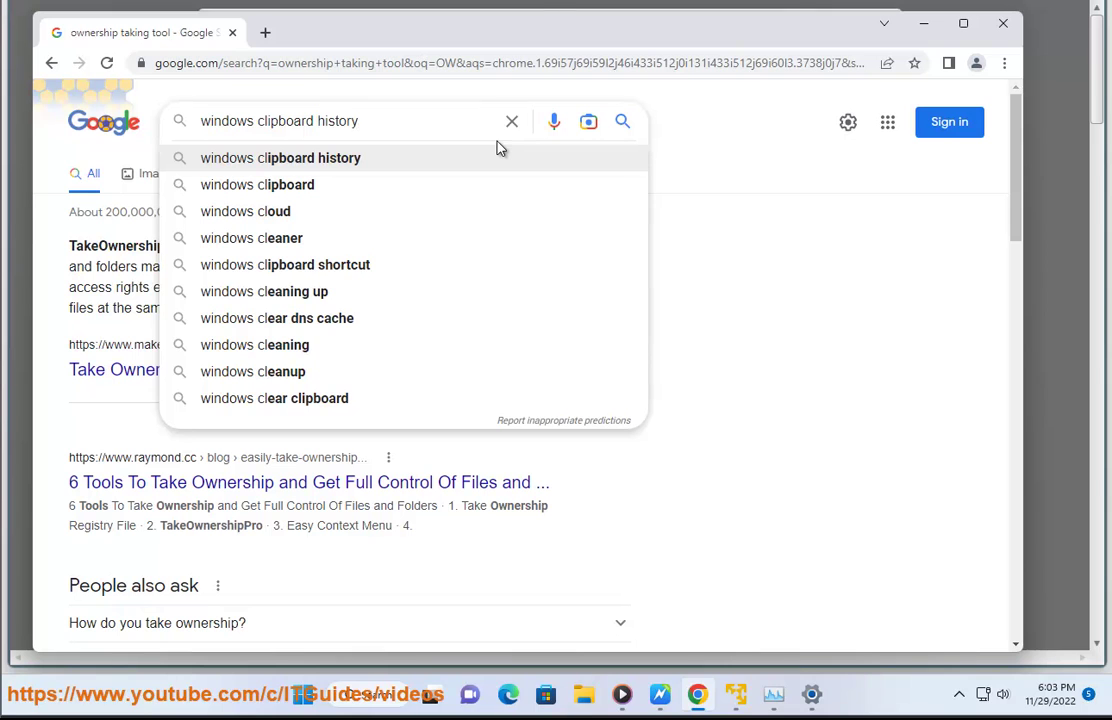
pyautogui.press('BackSpace')
pyautogui.press('BackSpace')
pyautogui.press('BackSpace')
pyautogui.press('BackSpace')
pyautogui.press('BackSpace')
pyautogui.press('BackSpace')
pyautogui.press('BackSpace')
pyautogui.press('BackSpace')
pyautogui.press('BackSpace')
pyautogui.press('BackSpace')
pyautogui.press('BackSpace')
pyautogui.press('BackSpace')
pyautogui.write('EA')
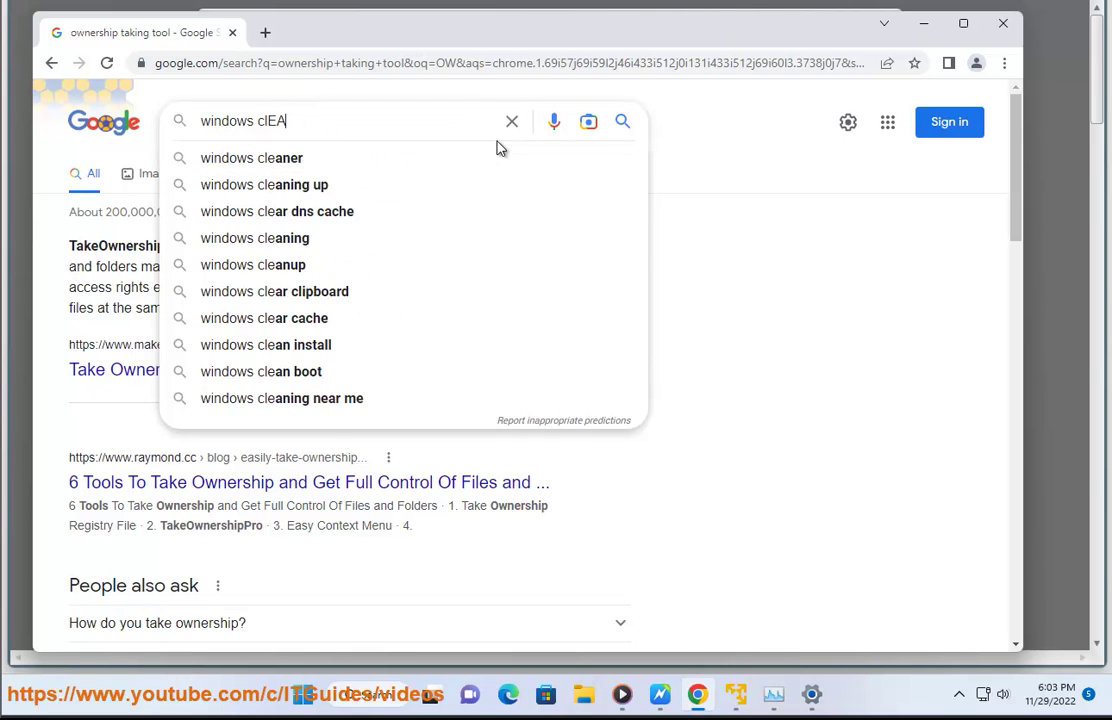
pyautogui.write('N BOOT')
pyautogui.press('Return')
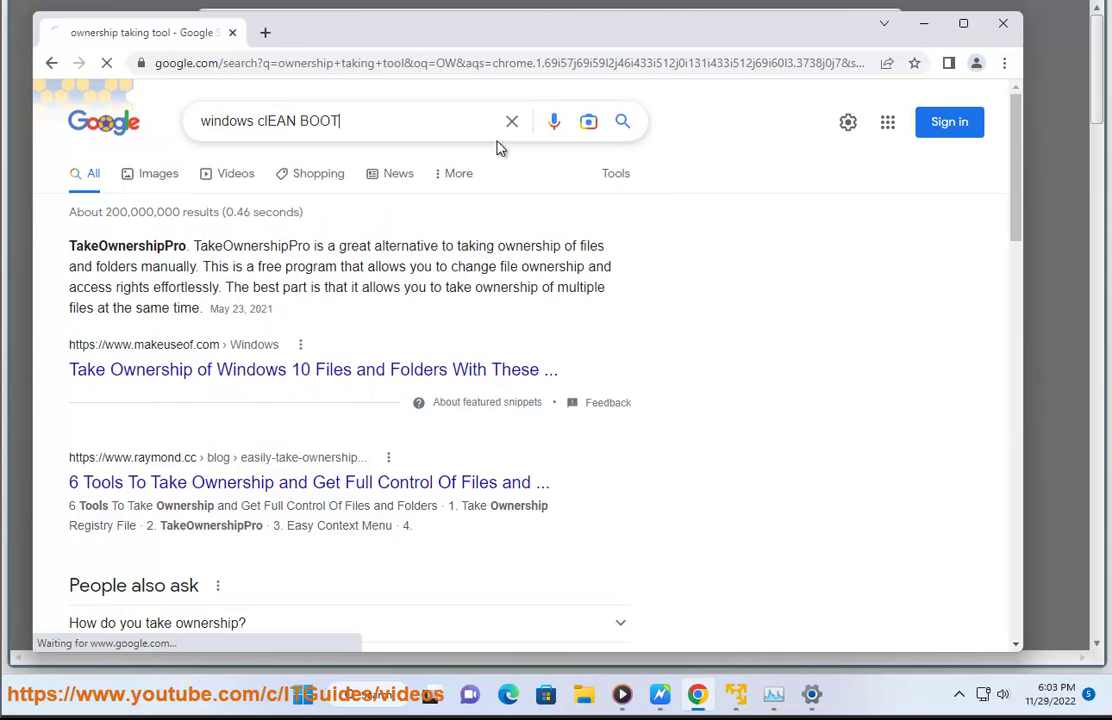
pyautogui.moveTo(410, 333); pyautogui.dragTo(70, 244)
# - In System Configuration, hide all Microsoft services, disable all remaining services, and cancel the changes
pyautogui.click(398, 696)
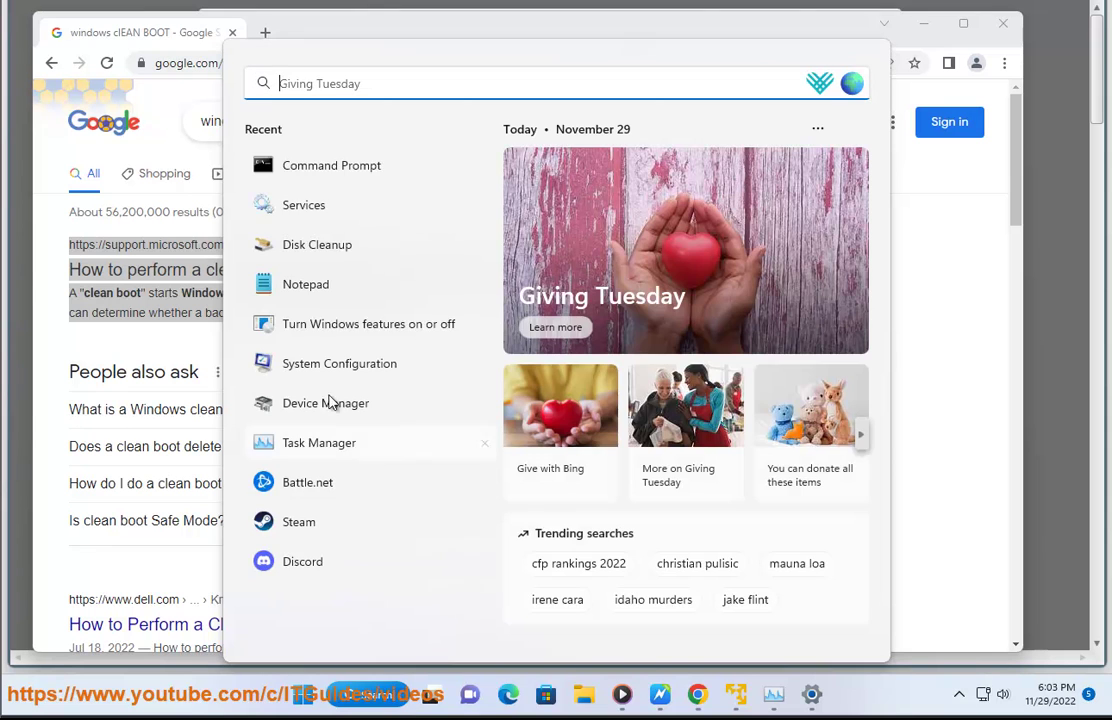
pyautogui.click(358, 367)
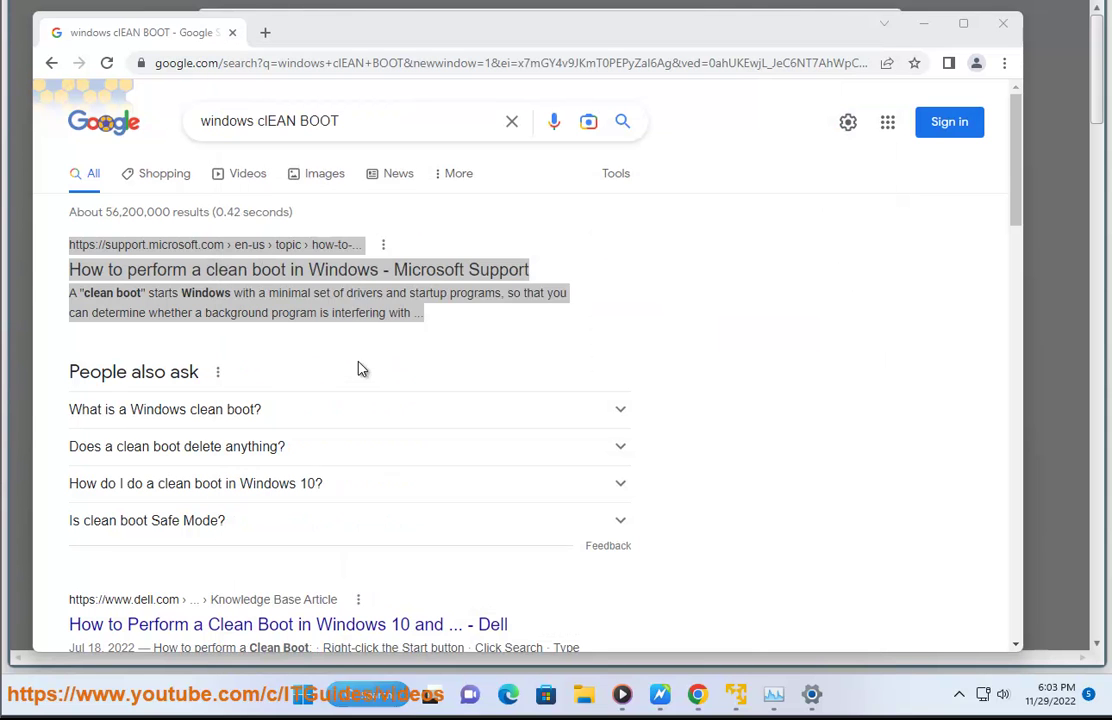
pyautogui.click(463, 177)
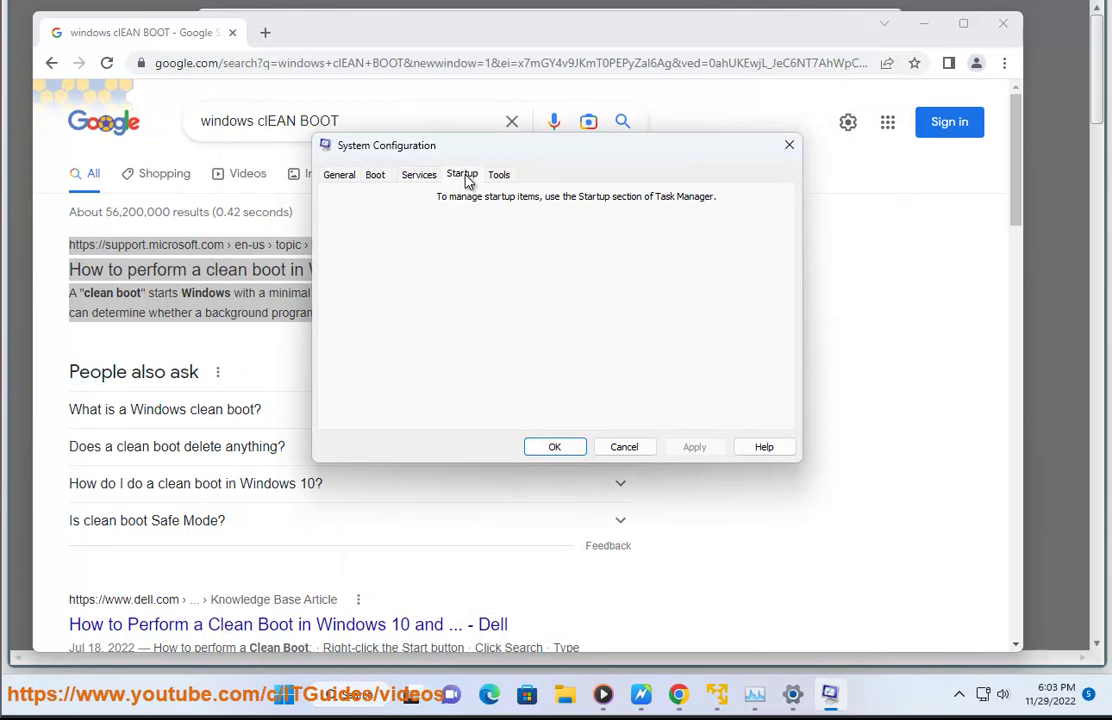
pyautogui.click(420, 176)
pyautogui.click(368, 418)
pyautogui.click(745, 401)
pyautogui.click(612, 452)
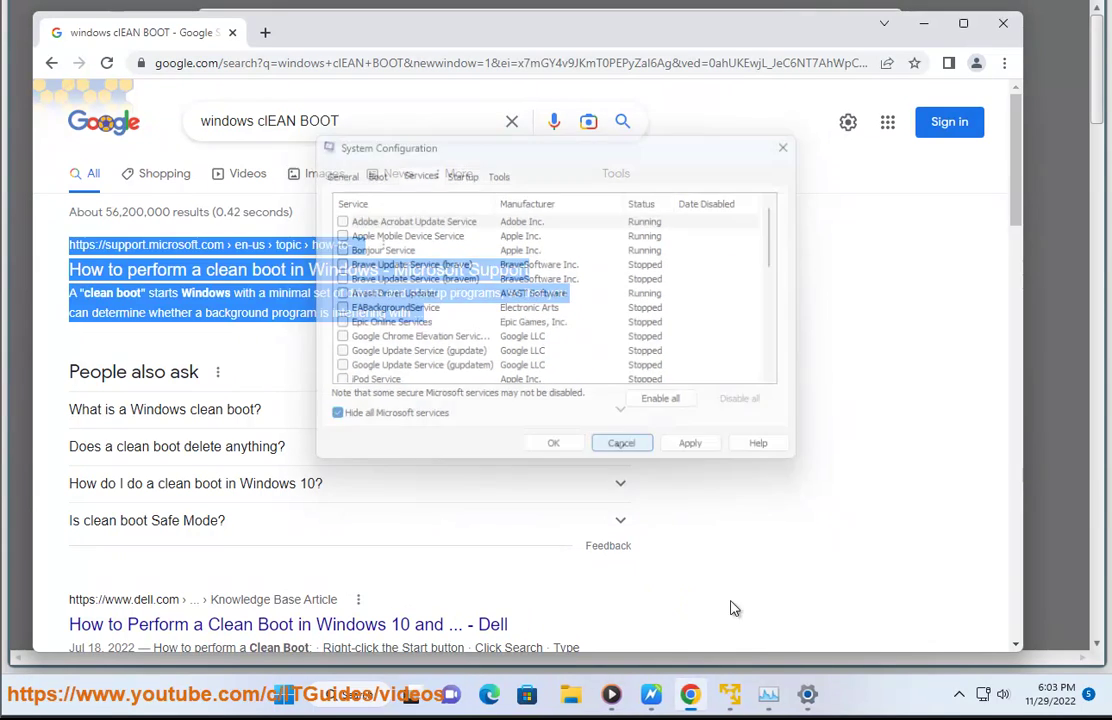
# - Review the startup apps and their status in Task Manager, then close it and minimize the browser
pyautogui.hotkey('ctrl', 'shift', 'Escape')
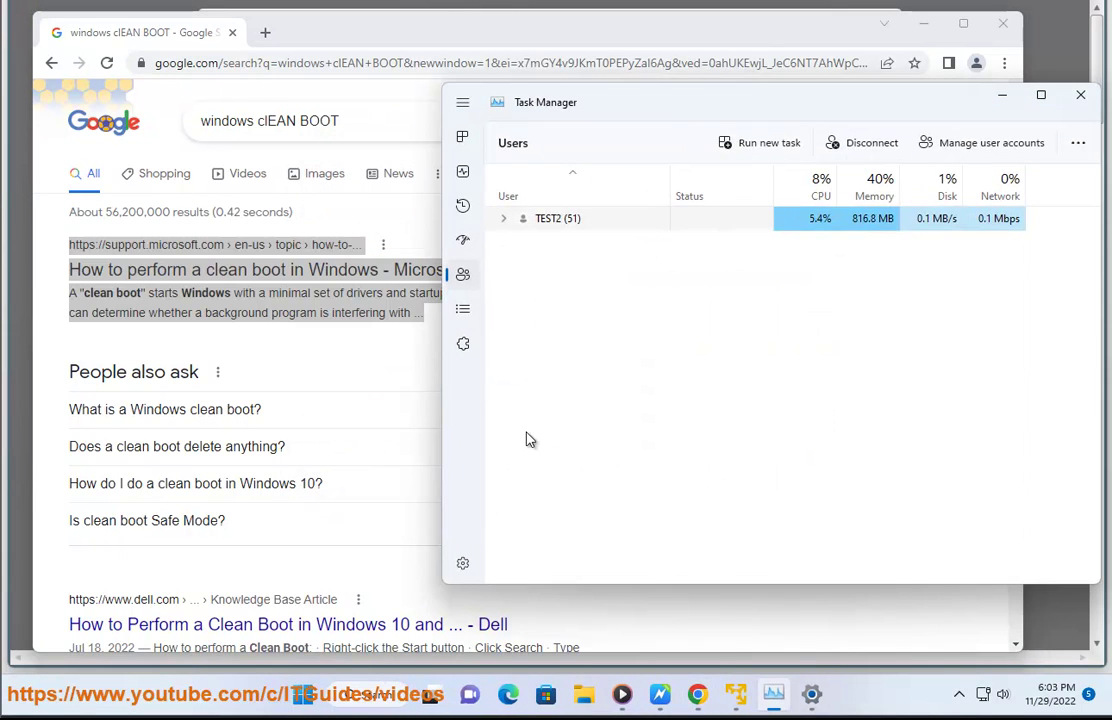
pyautogui.click(464, 208)
pyautogui.click(463, 172)
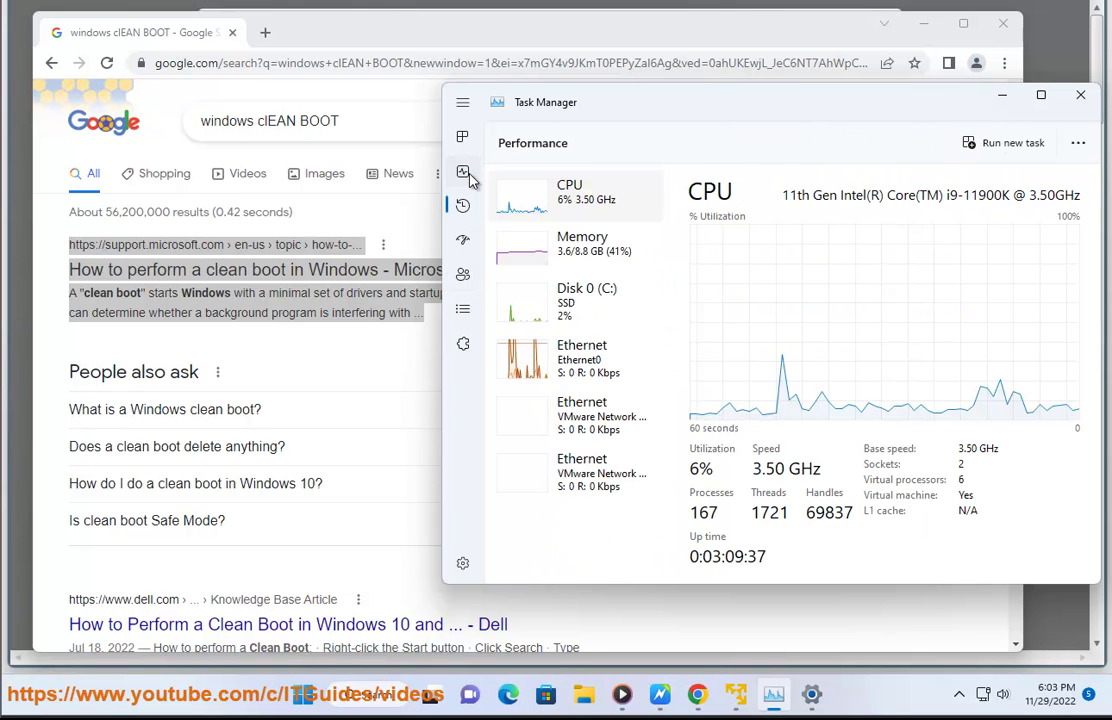
pyautogui.click(464, 313)
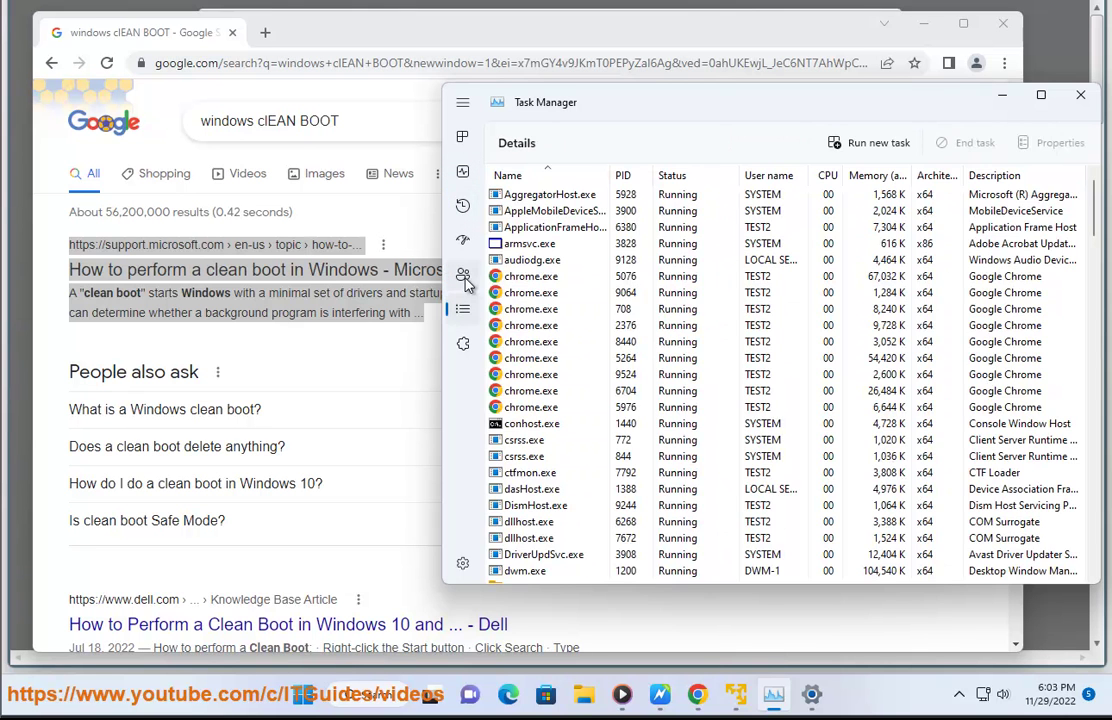
pyautogui.click(464, 276)
pyautogui.click(463, 241)
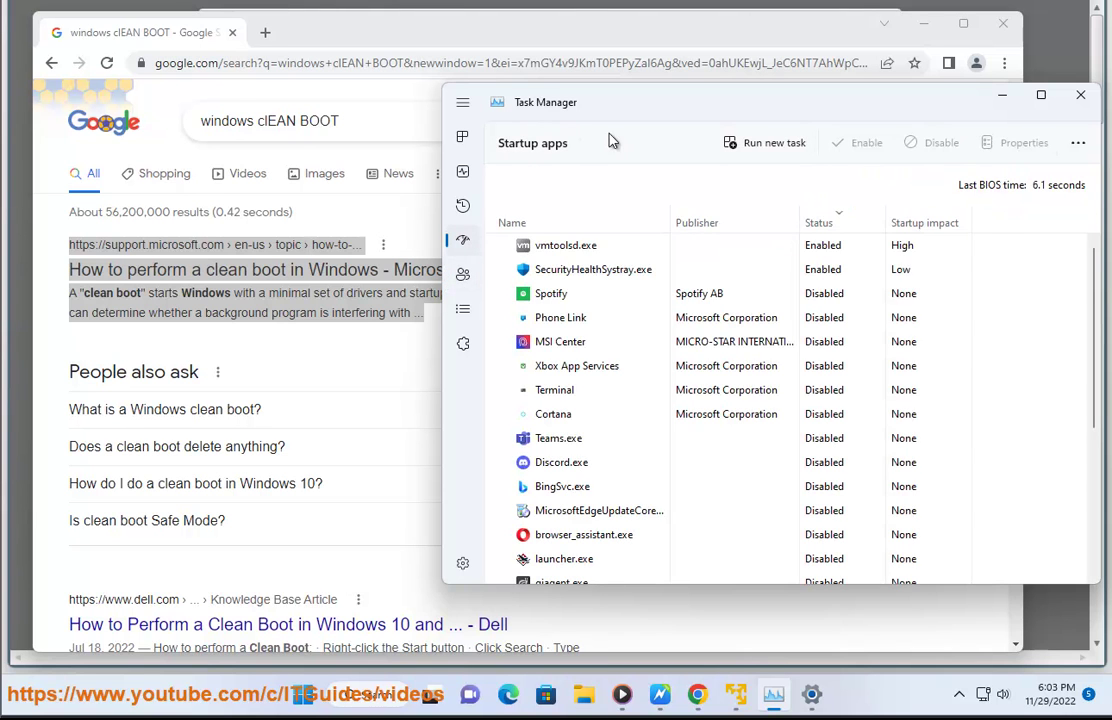
pyautogui.click(637, 249)
pyautogui.click(834, 272)
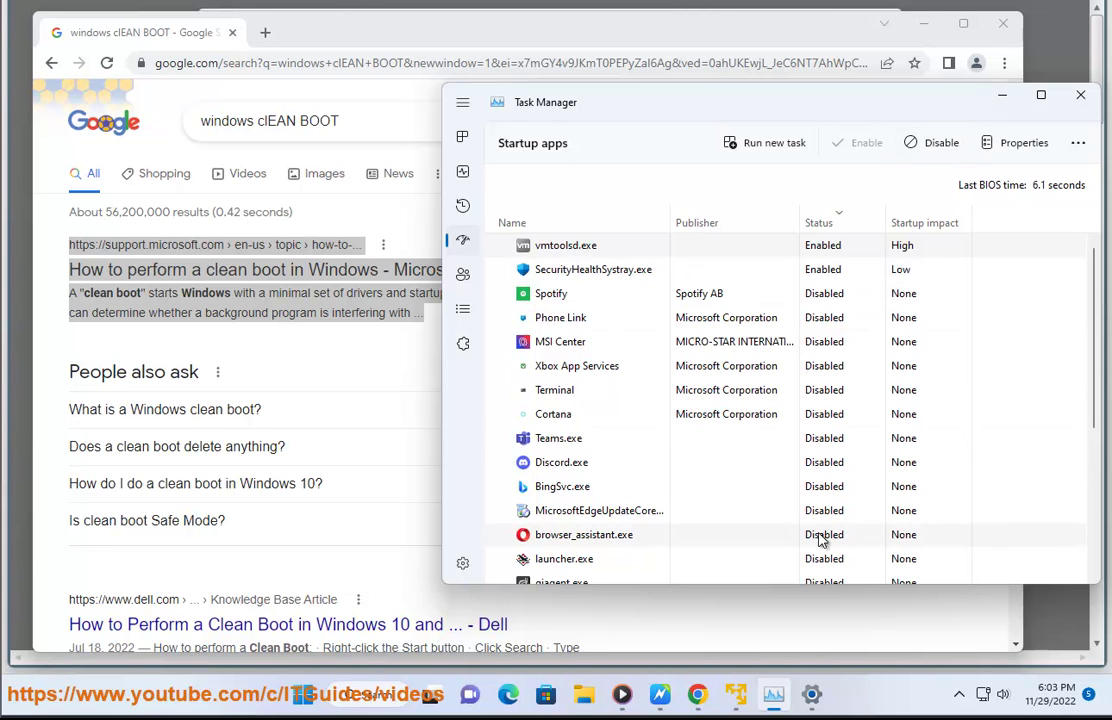
pyautogui.click(1080, 95)
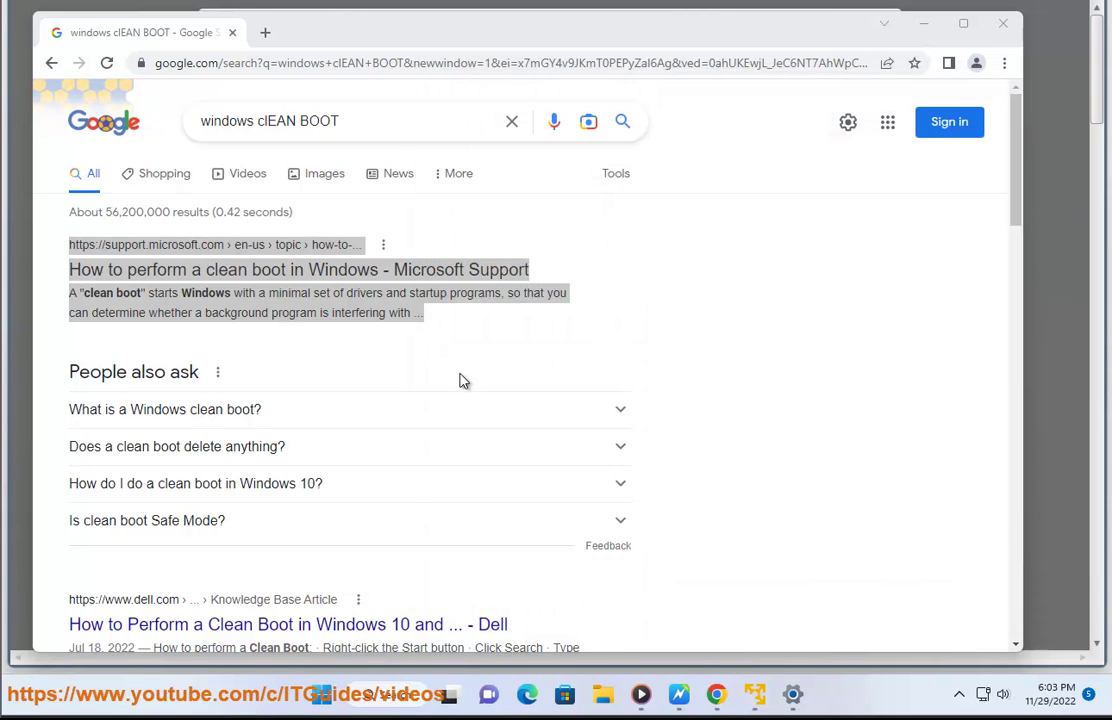
pyautogui.click(922, 23)
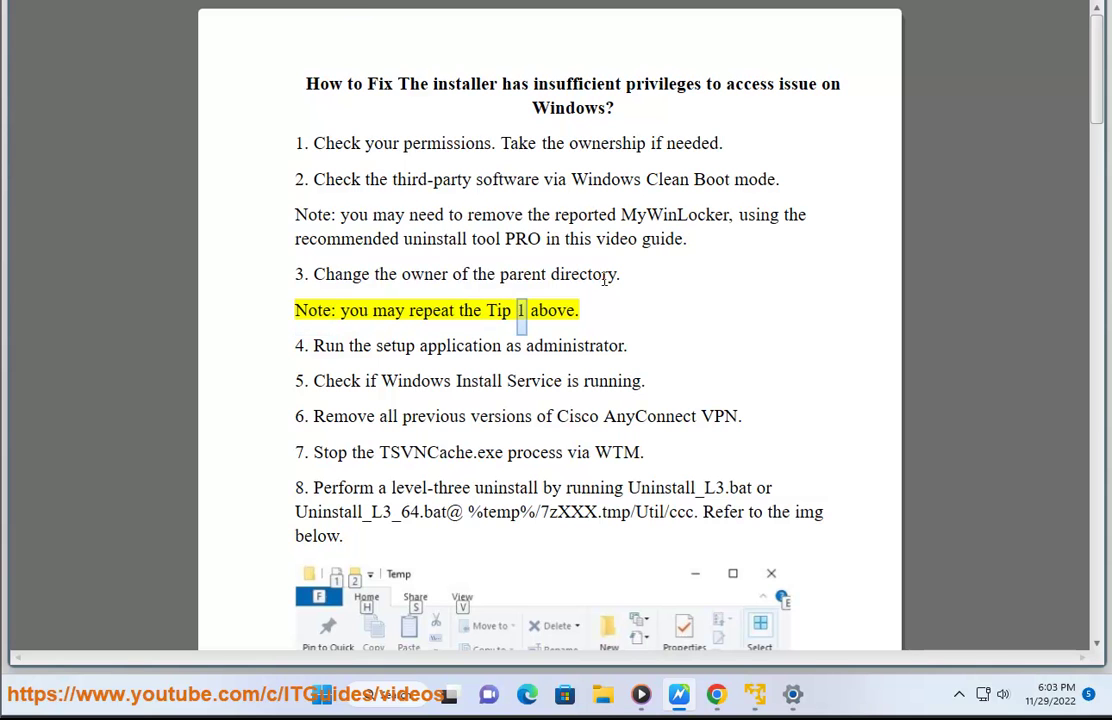
# - Open the security permissions of the Downloads folder in File Explorer
pyautogui.click(603, 694)
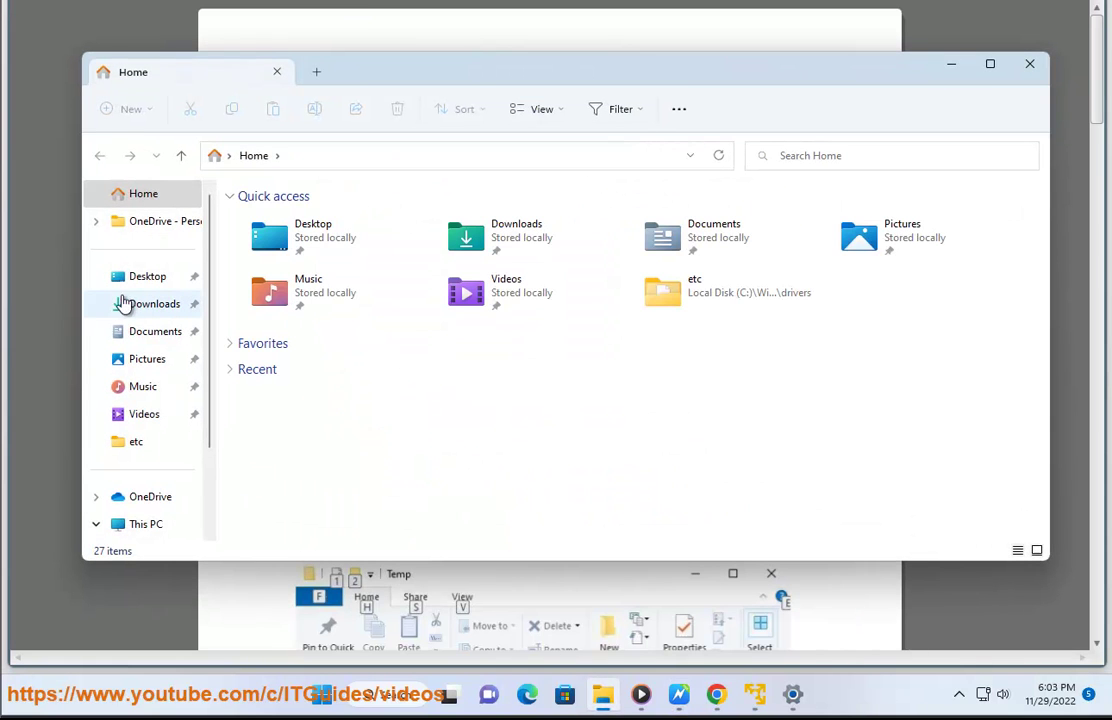
pyautogui.rightClick(150, 316)
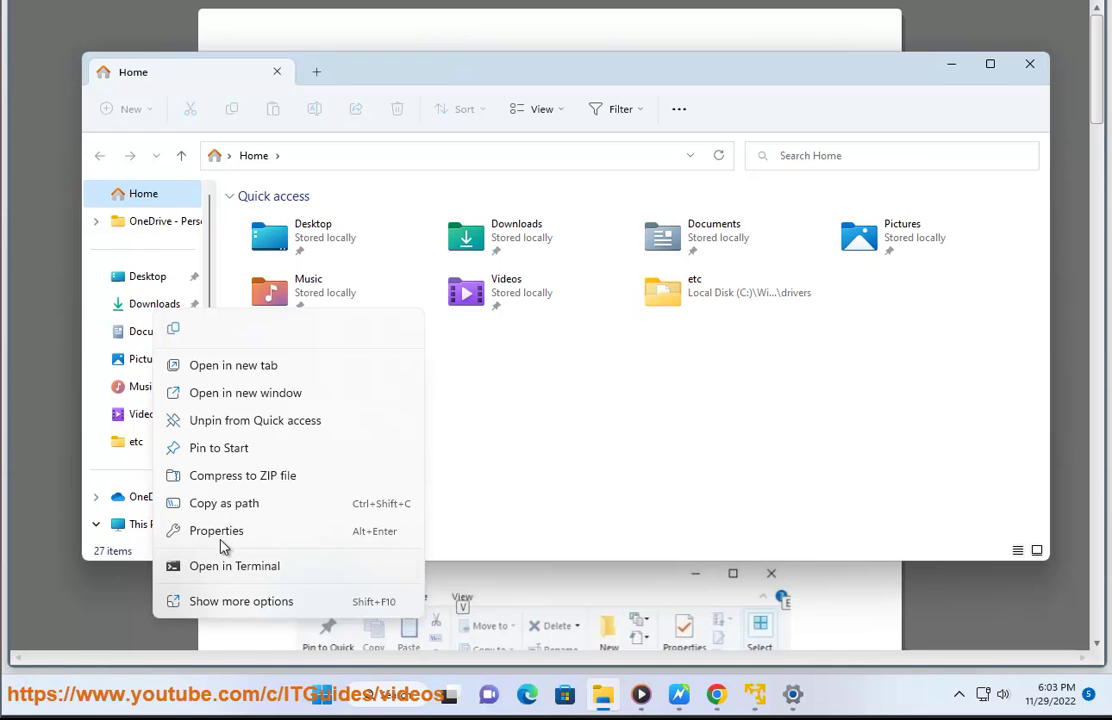
pyautogui.click(229, 489)
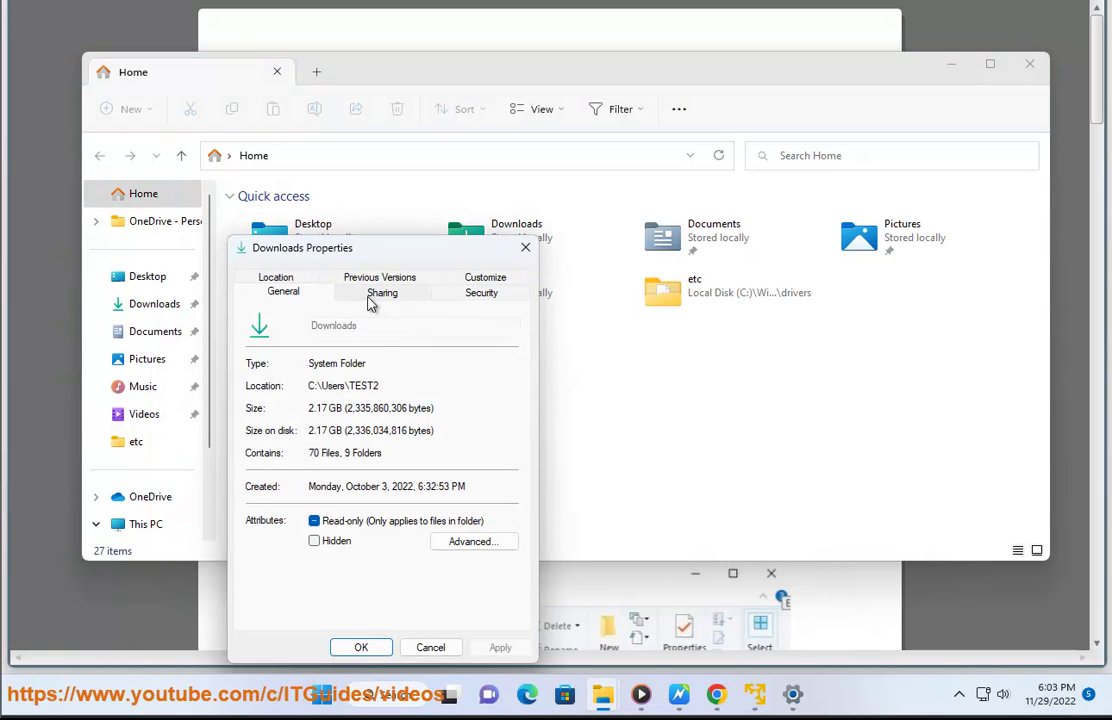
pyautogui.click(481, 294)
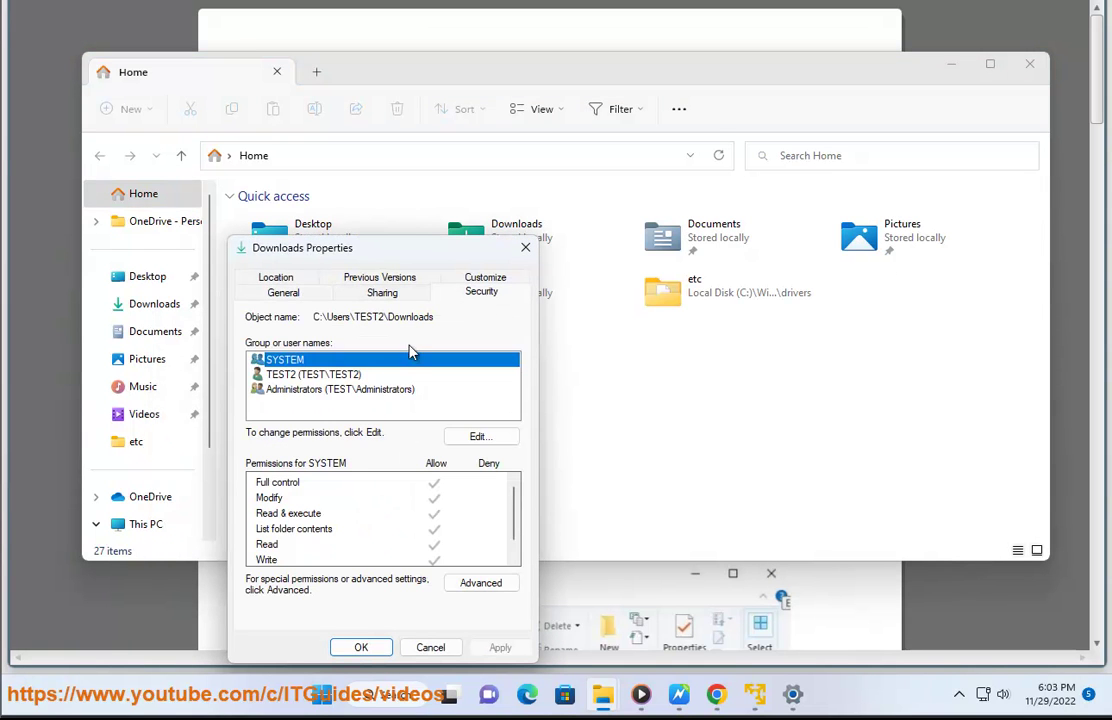
# - Check the user account's permissions on the Downloads folder, then close the properties and minimize File Explorer
pyautogui.click(299, 375)
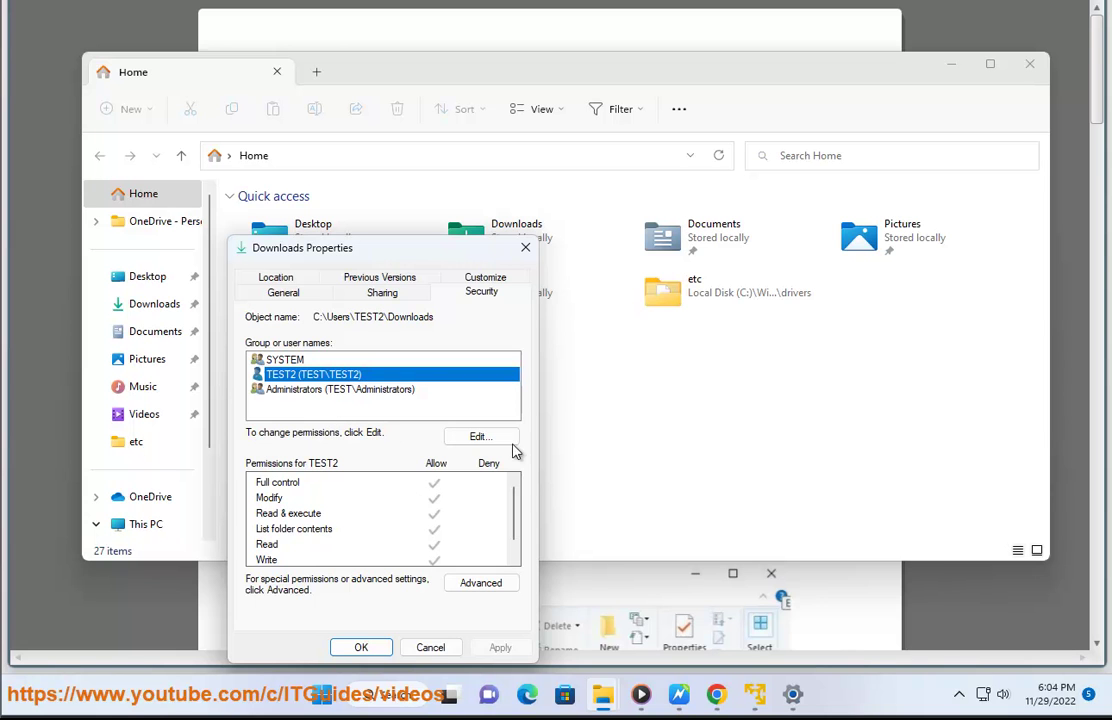
pyautogui.click(525, 247)
pyautogui.click(951, 64)
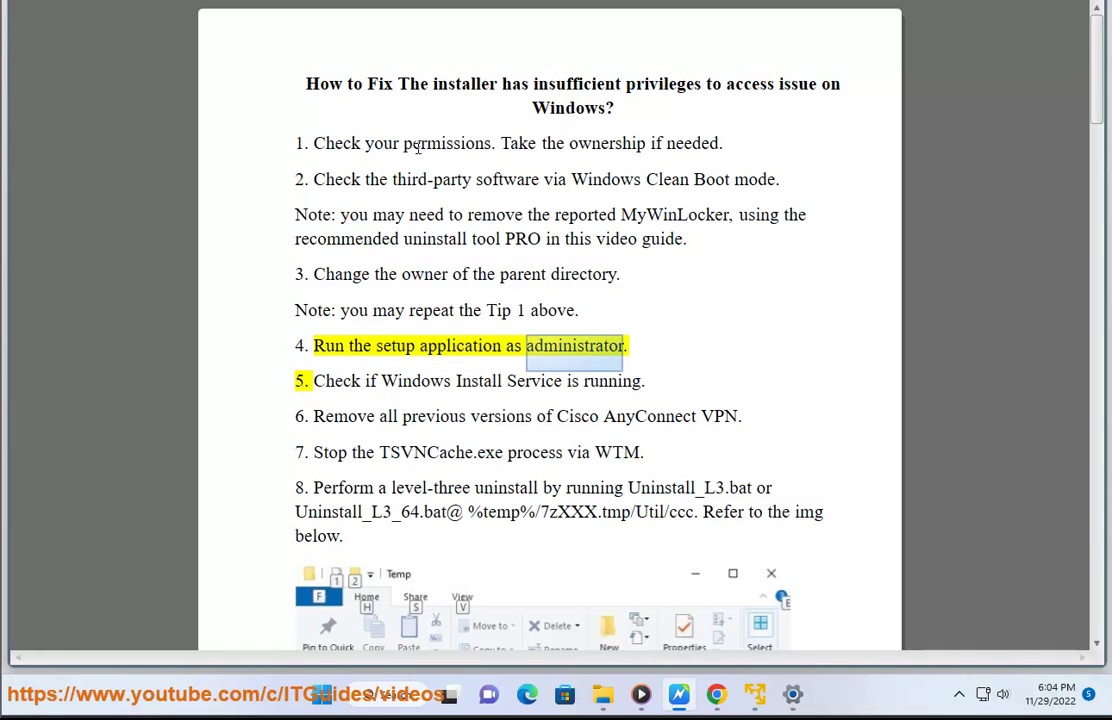
# - In the Downloads folder, show the run-as-administrator option for the VMware-player installer, then minimize File Explorer
pyautogui.click(602, 692)
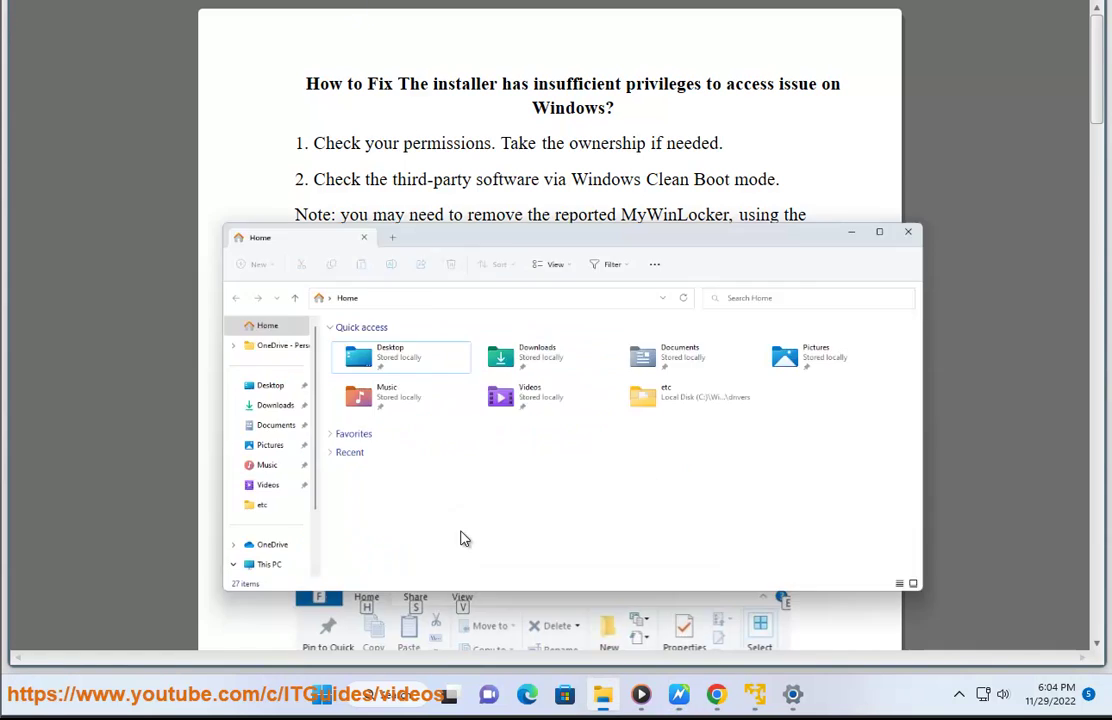
pyautogui.click(154, 303)
pyautogui.rightClick(324, 249)
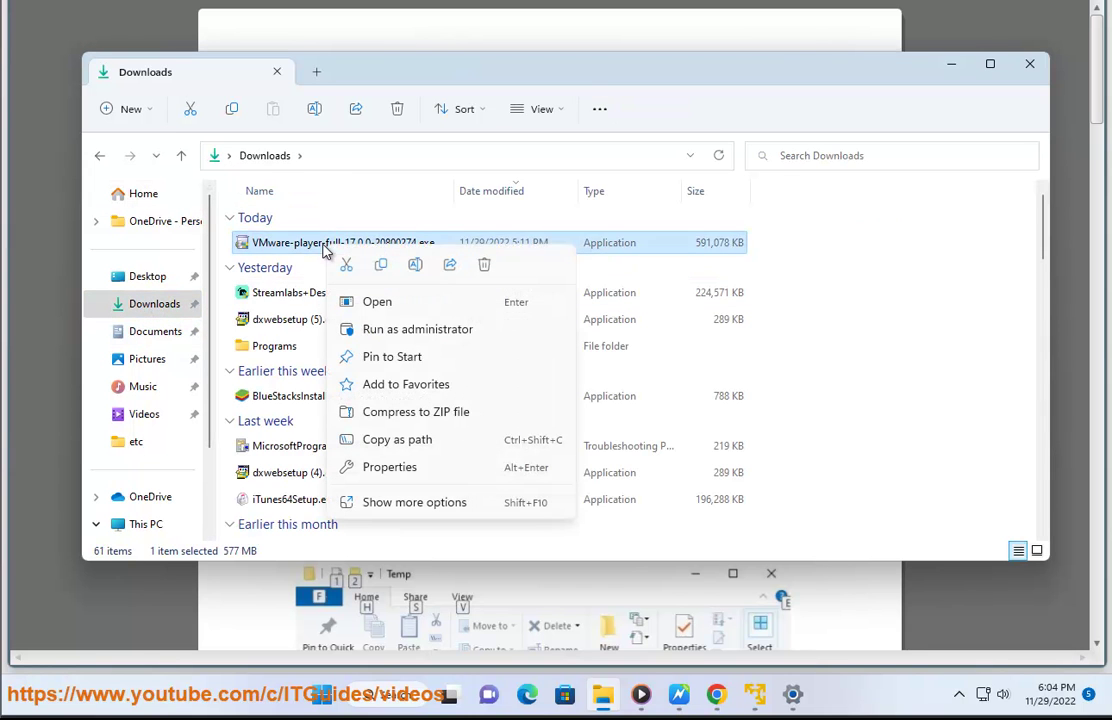
pyautogui.click(951, 64)
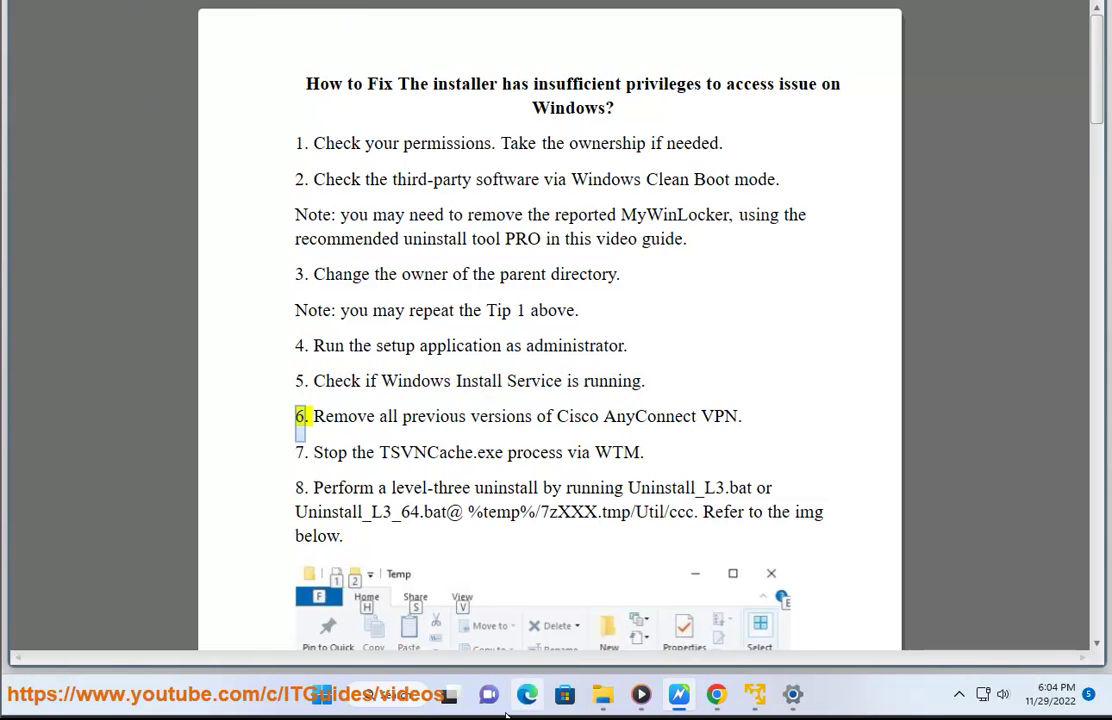
# - Open Services, start the Windows Installer service, check its available actions, and close the window
pyautogui.press('super+s')
pyautogui.click(368, 205)
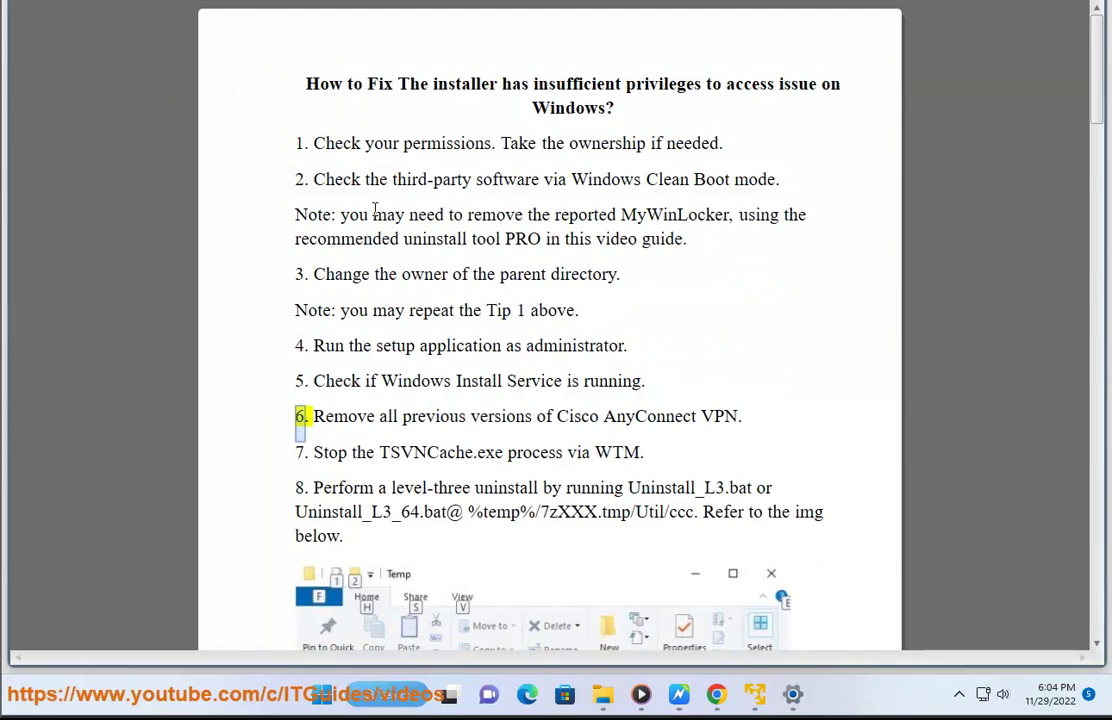
pyautogui.click(556, 349)
pyautogui.press('w')
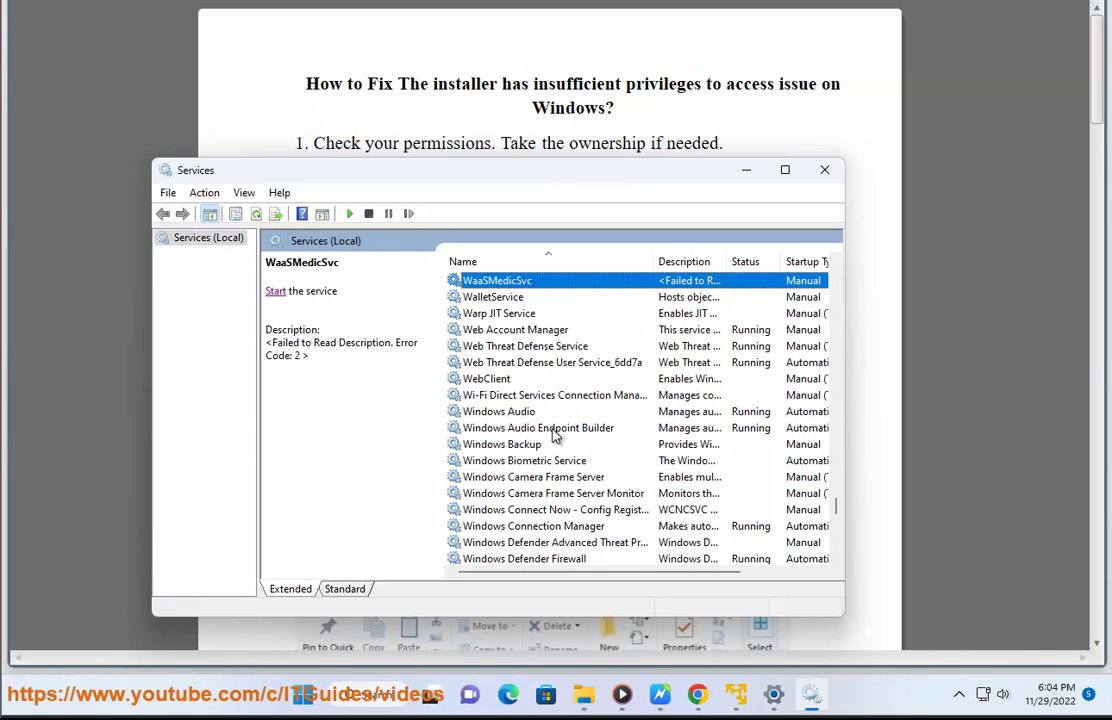
pyautogui.scroll(-3, 555, 433)
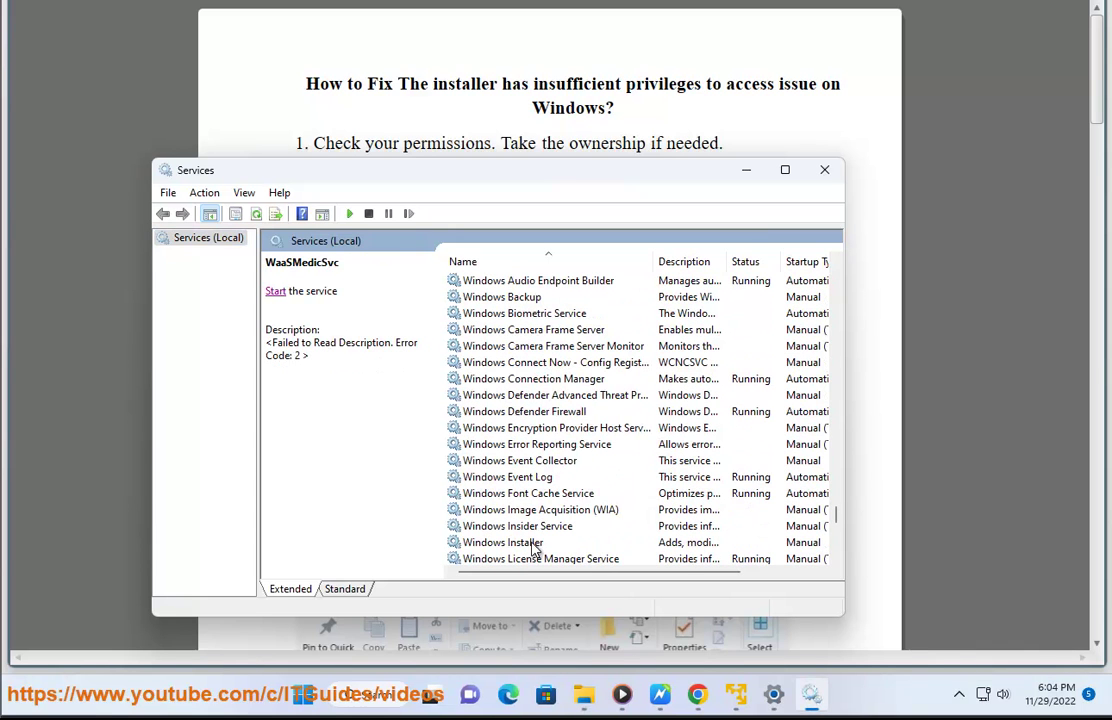
pyautogui.click(534, 545)
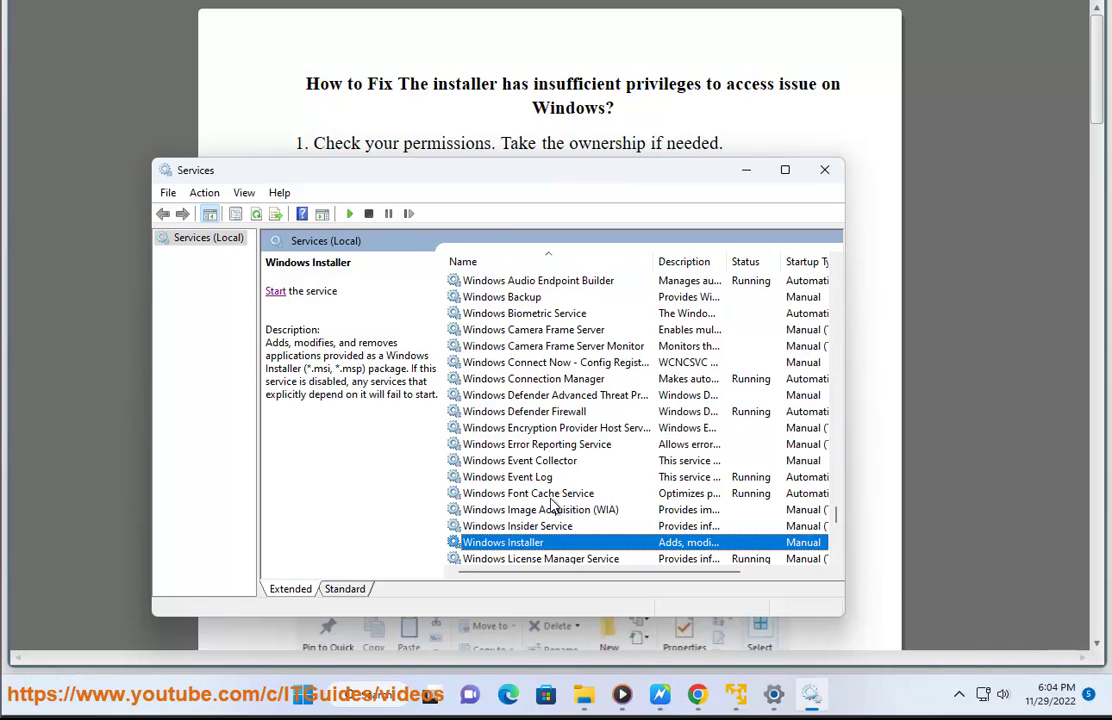
pyautogui.click(276, 292)
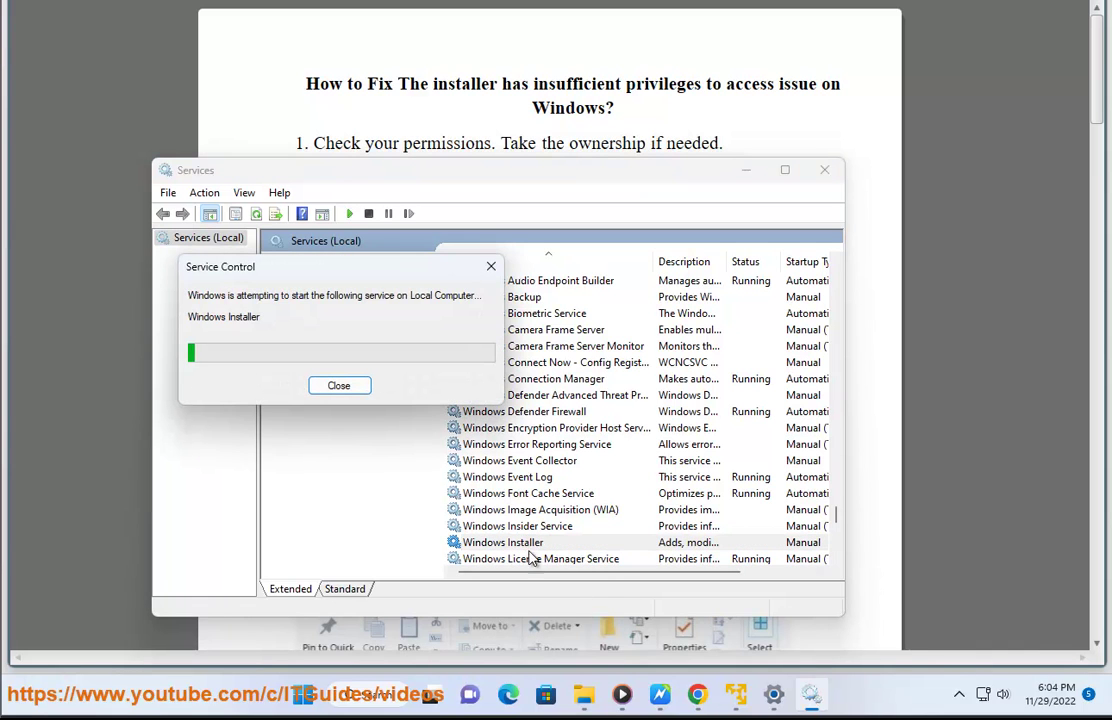
pyautogui.click(569, 544)
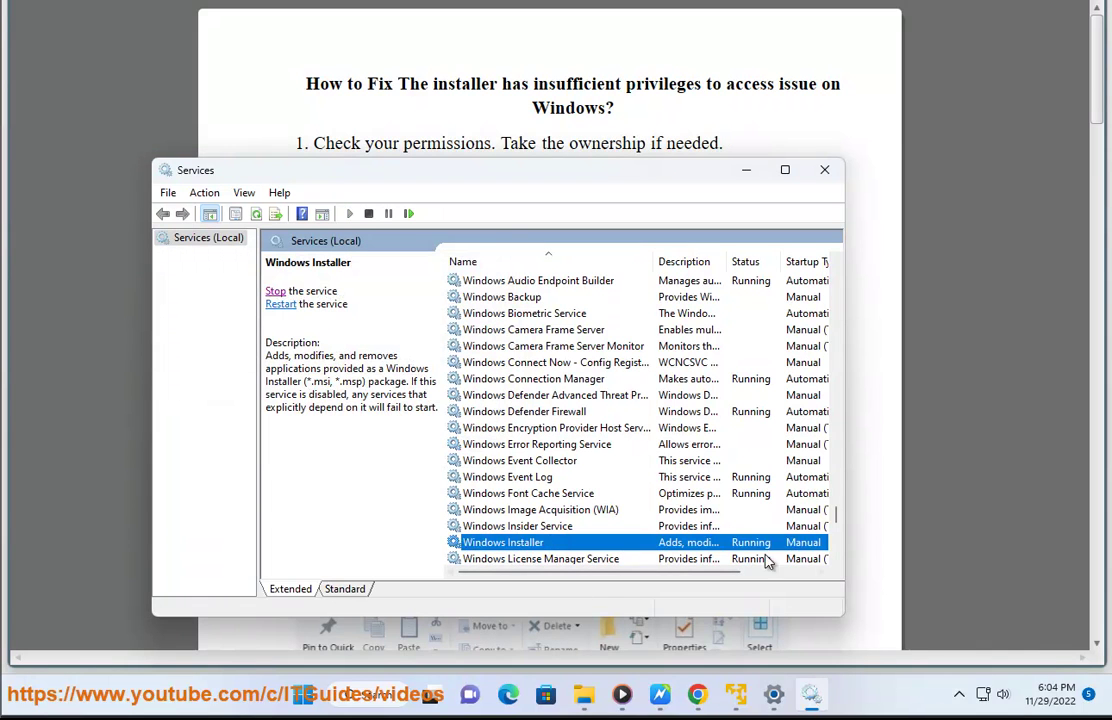
pyautogui.rightClick(751, 541)
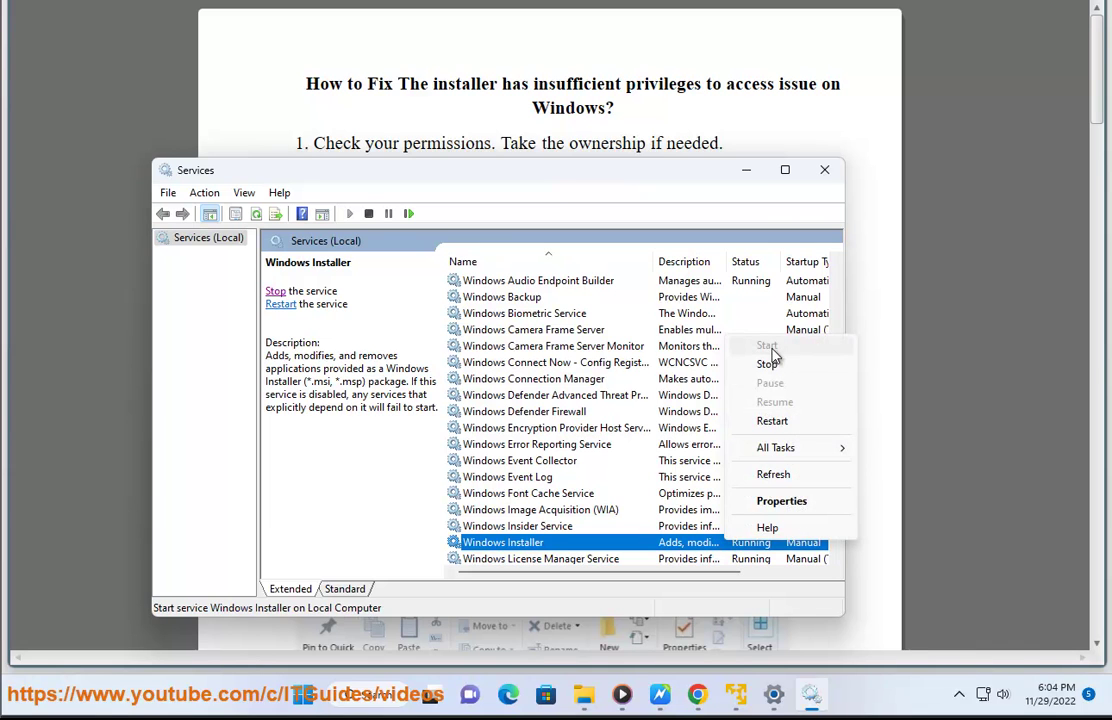
pyautogui.click(824, 170)
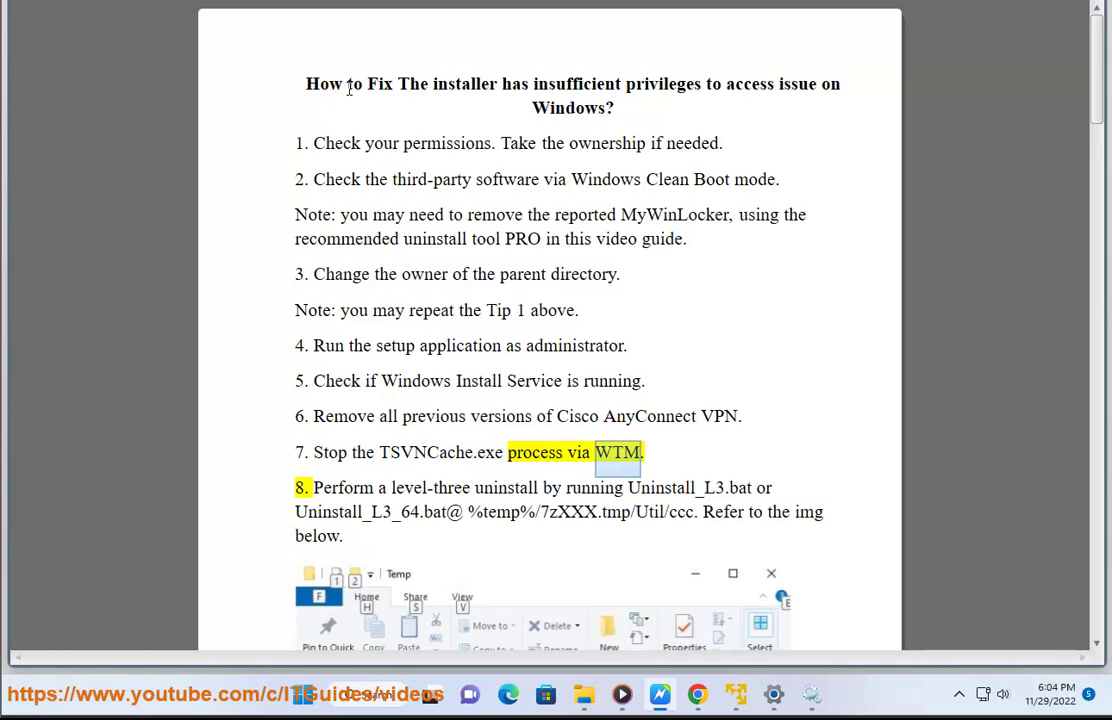
# - Highlight TSVNCache in the guide and look for that process in Task Manager, then return to the guide
pyautogui.doubleClick(425, 456)
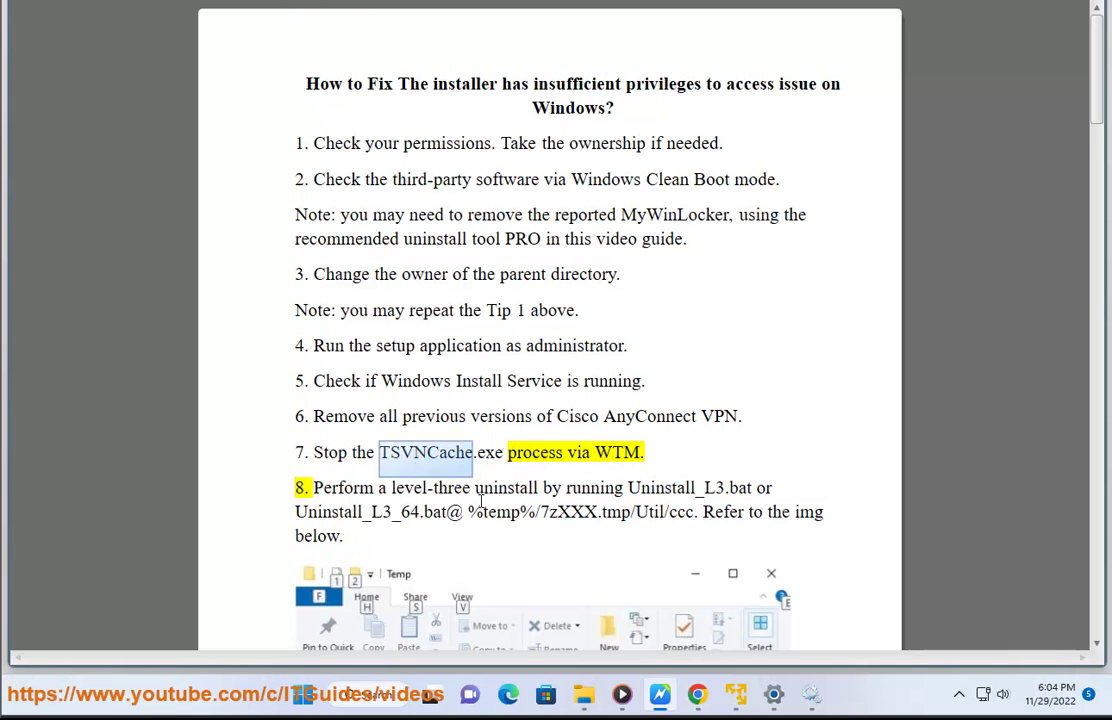
pyautogui.click(390, 703)
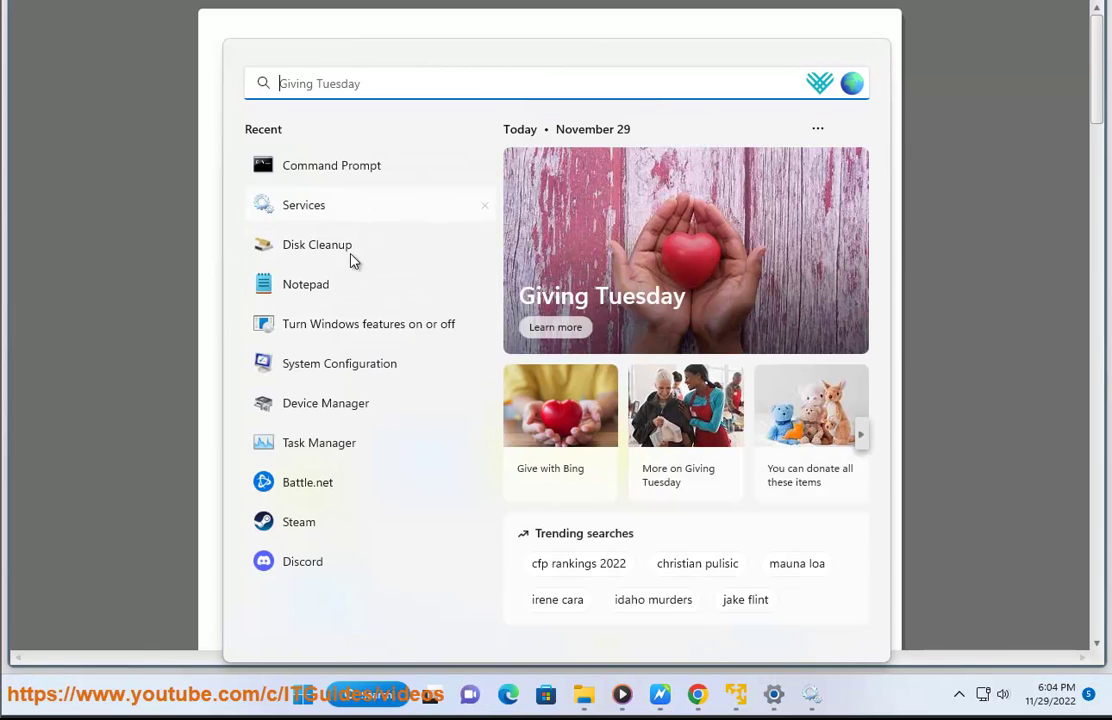
pyautogui.click(335, 445)
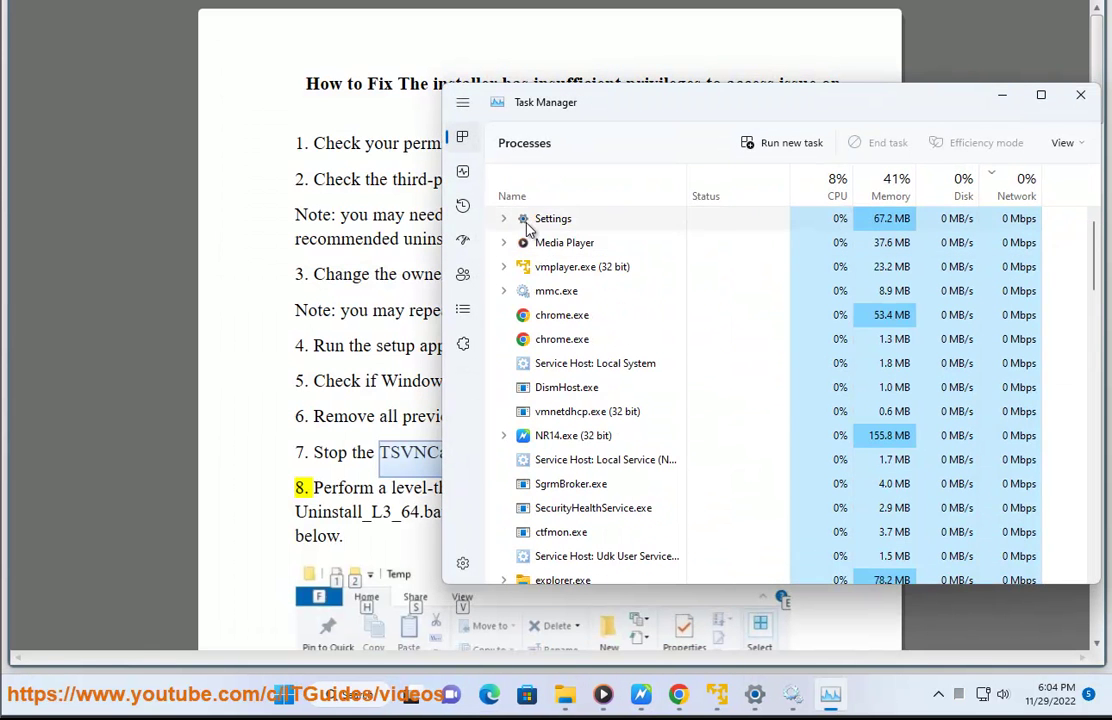
pyautogui.scroll(-20, 608, 380)
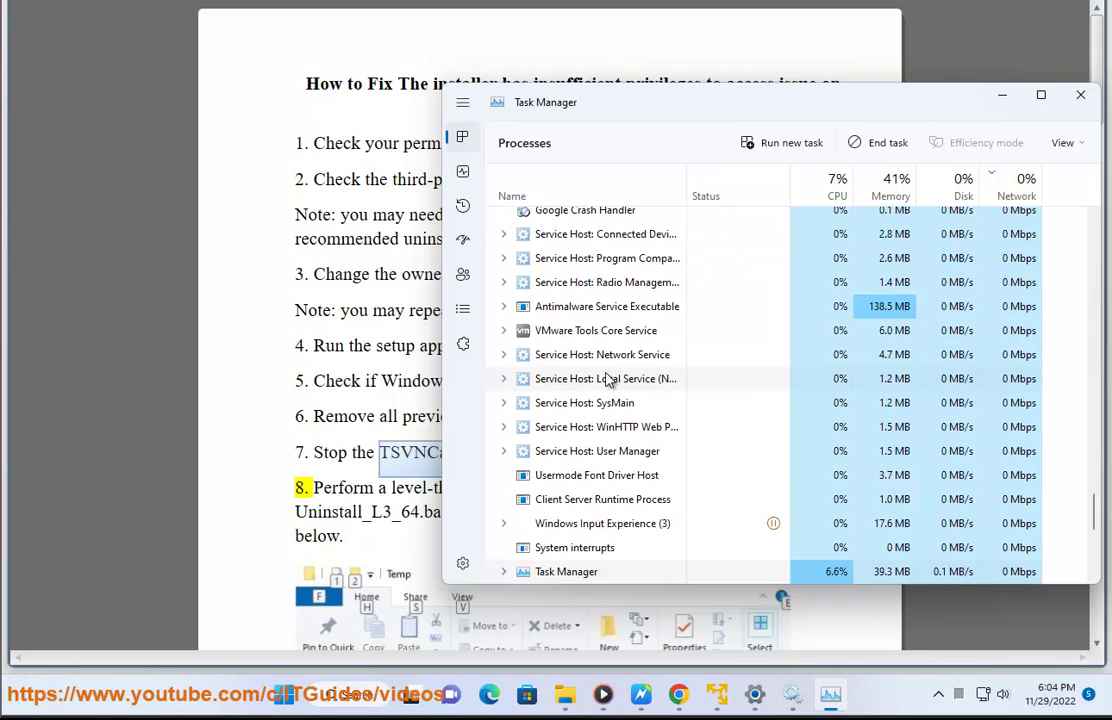
pyautogui.scroll(-2, 592, 558)
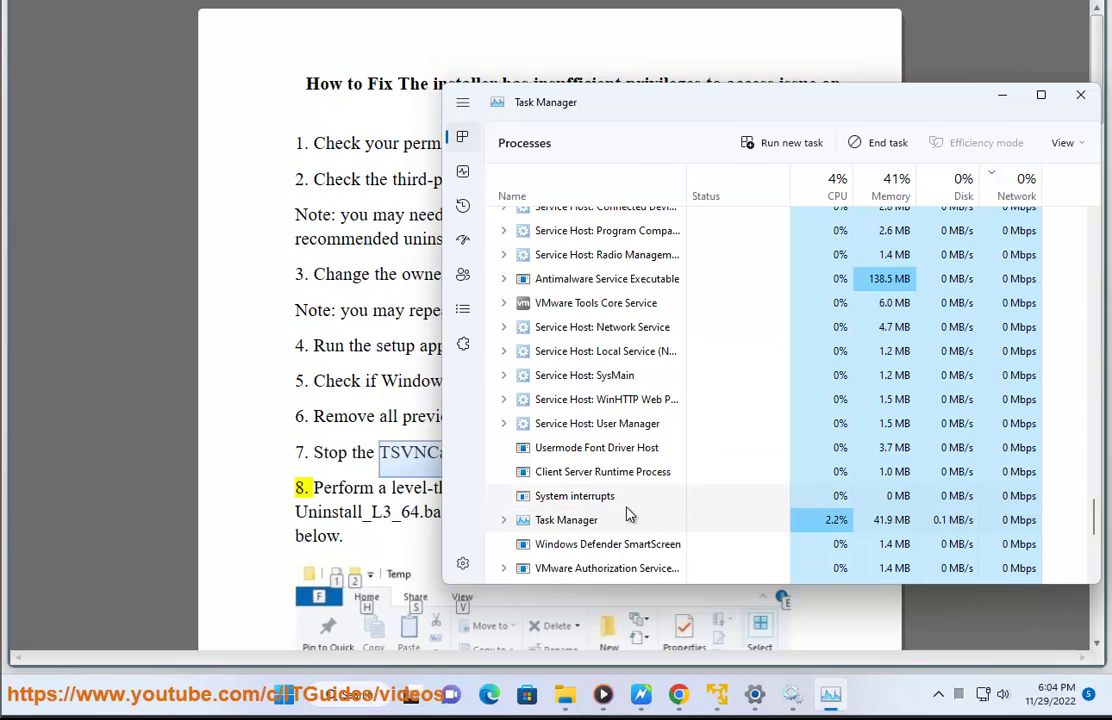
pyautogui.click(416, 450)
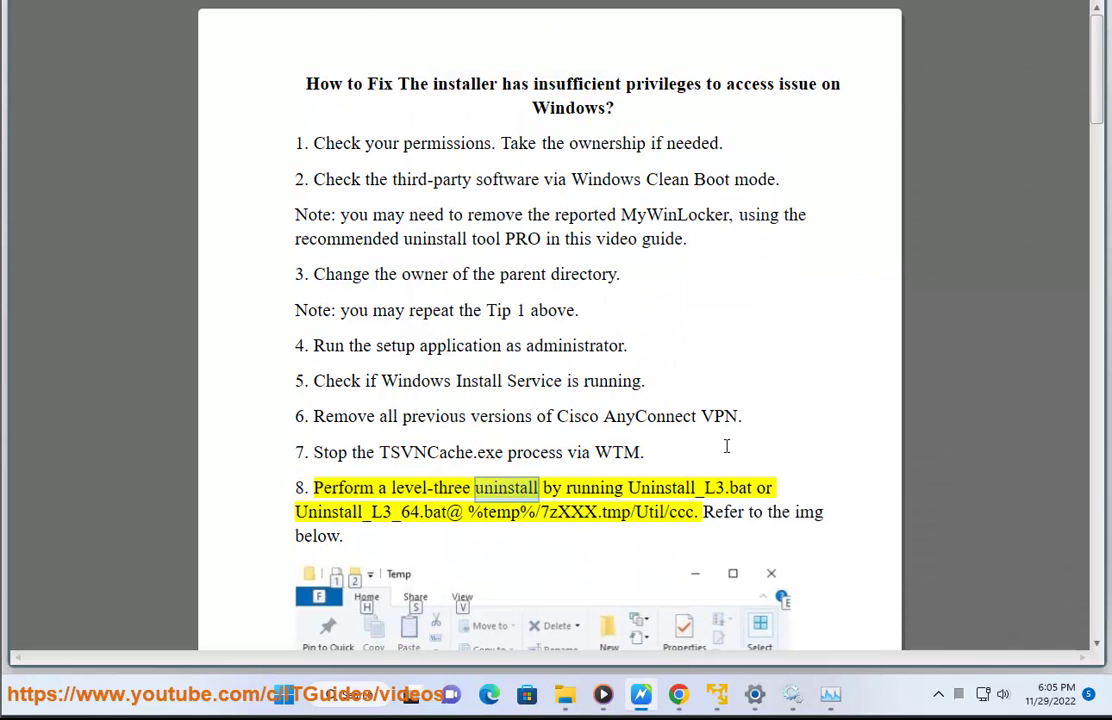
# - Highlight the %temp% path in tip 8 of the guide
pyautogui.scroll(-1, 728, 450)
pyautogui.scroll(-2, 730, 465)
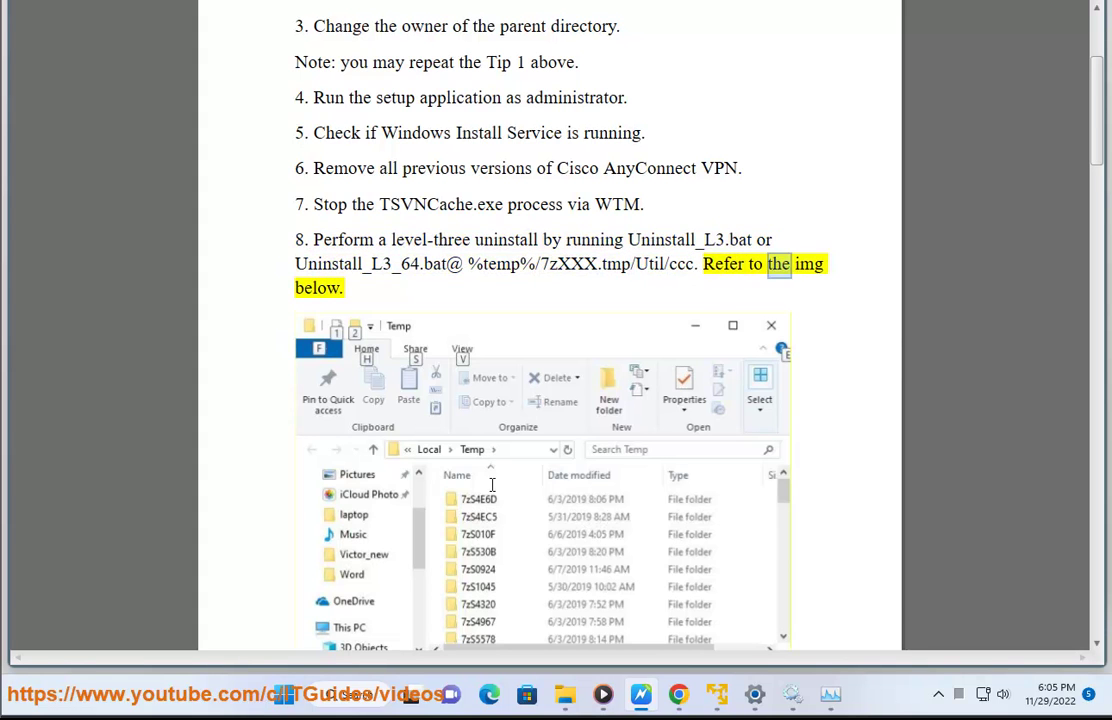
pyautogui.scroll(-1, 425, 484)
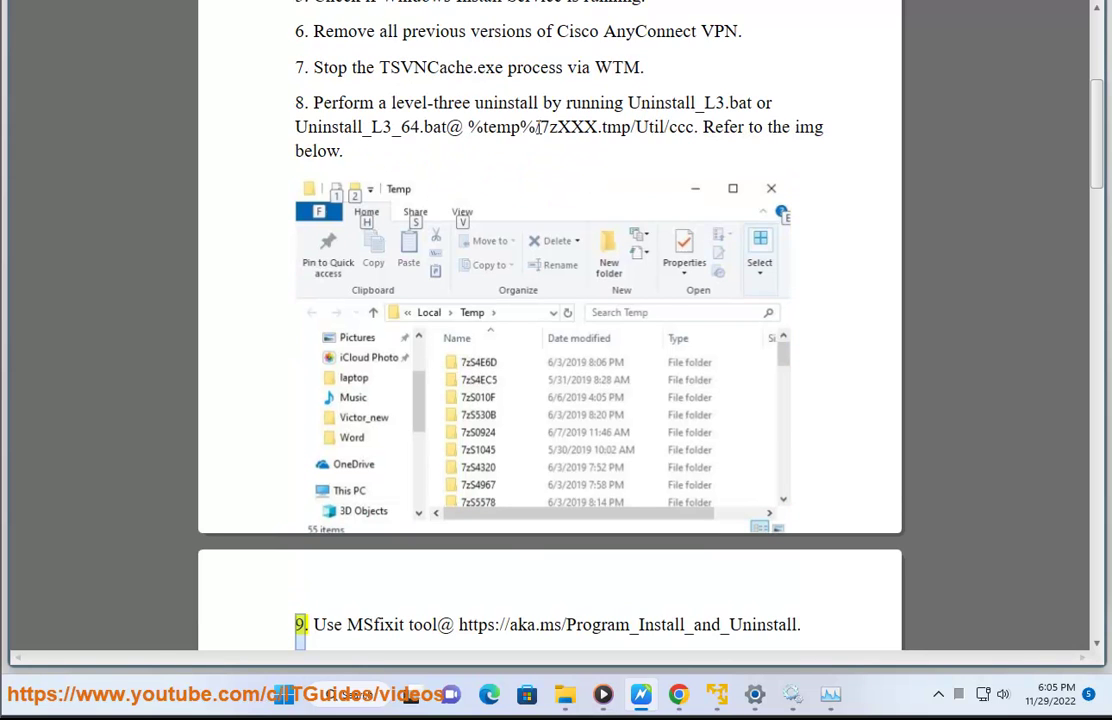
pyautogui.moveTo(539, 127); pyautogui.dragTo(485, 127)
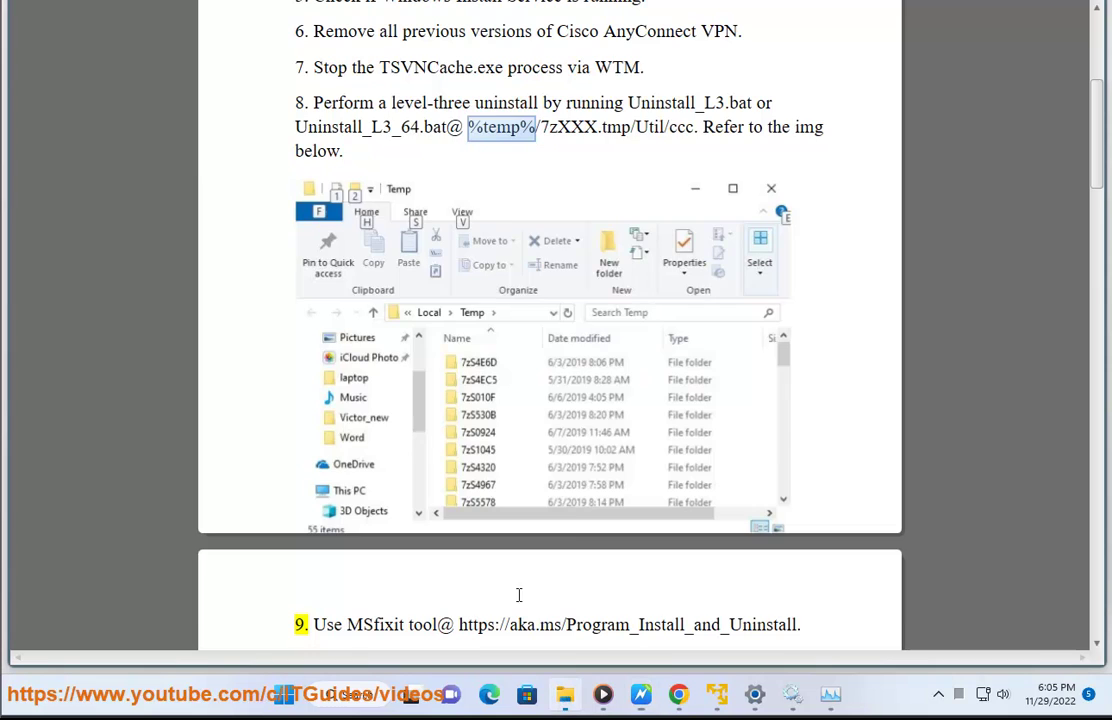
# - Open the %temp% folder in File Explorer and look through its subfolders
pyautogui.press('super+e')
pyautogui.click(422, 157)
pyautogui.write('%temp%')
pyautogui.hotkey('ctrl', 'a')
pyautogui.press('Return')
pyautogui.click(385, 380)
pyautogui.scroll(-3, 377, 422)
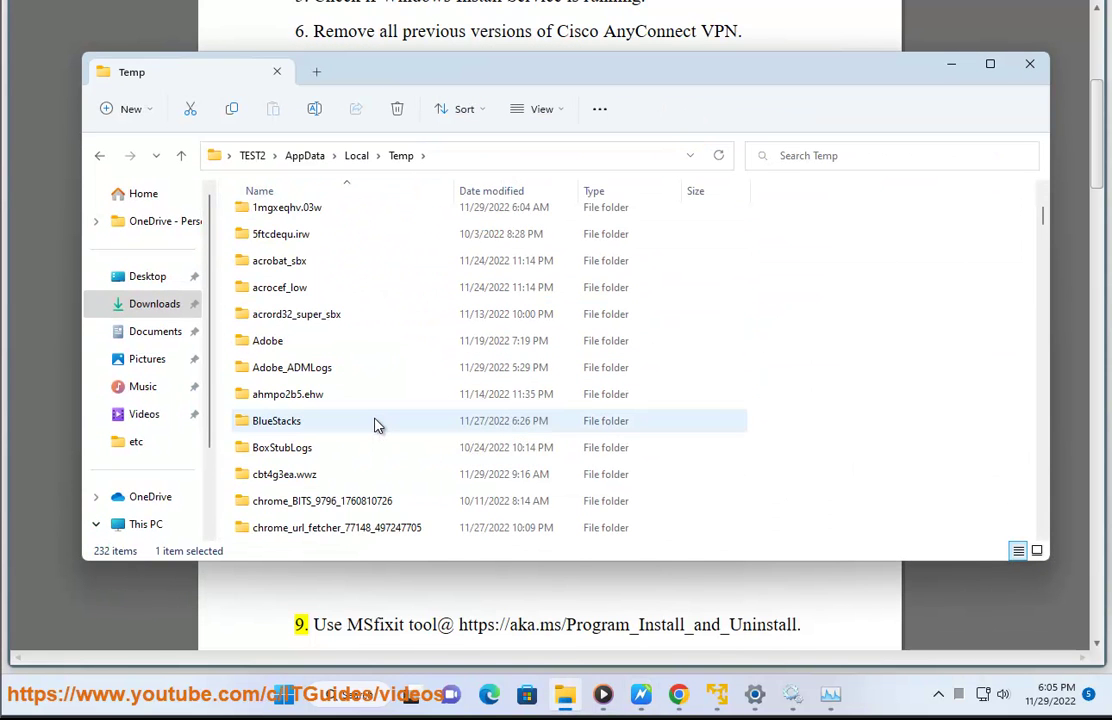
# - Examine the remaining files in the Temp folder, then return to the guide document
pyautogui.click(643, 698)
pyautogui.click(643, 698)
pyautogui.scroll(-10, 430, 300)
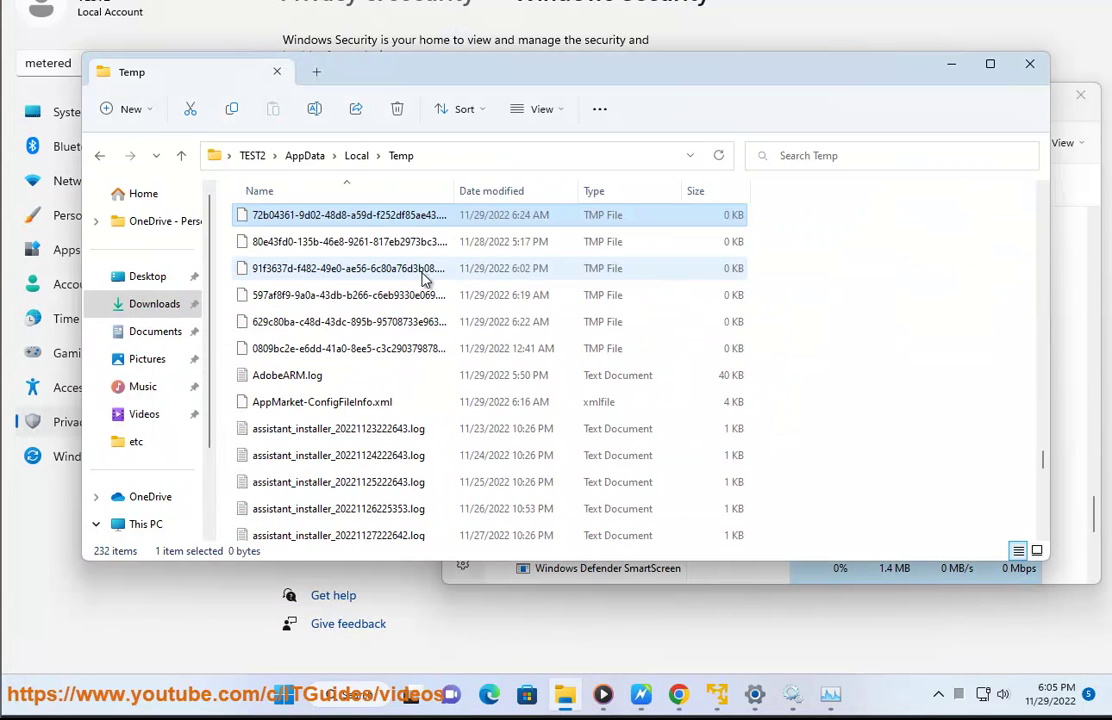
pyautogui.scroll(-2, 348, 350)
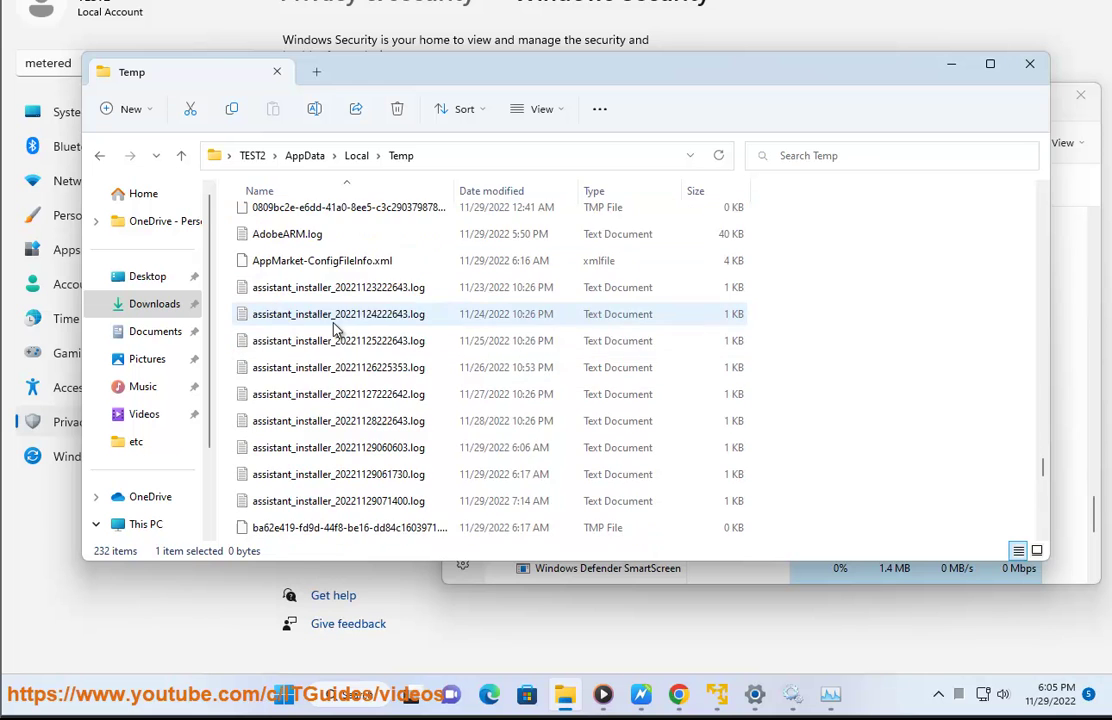
pyautogui.scroll(-5, 340, 362)
pyautogui.scroll(5, 340, 376)
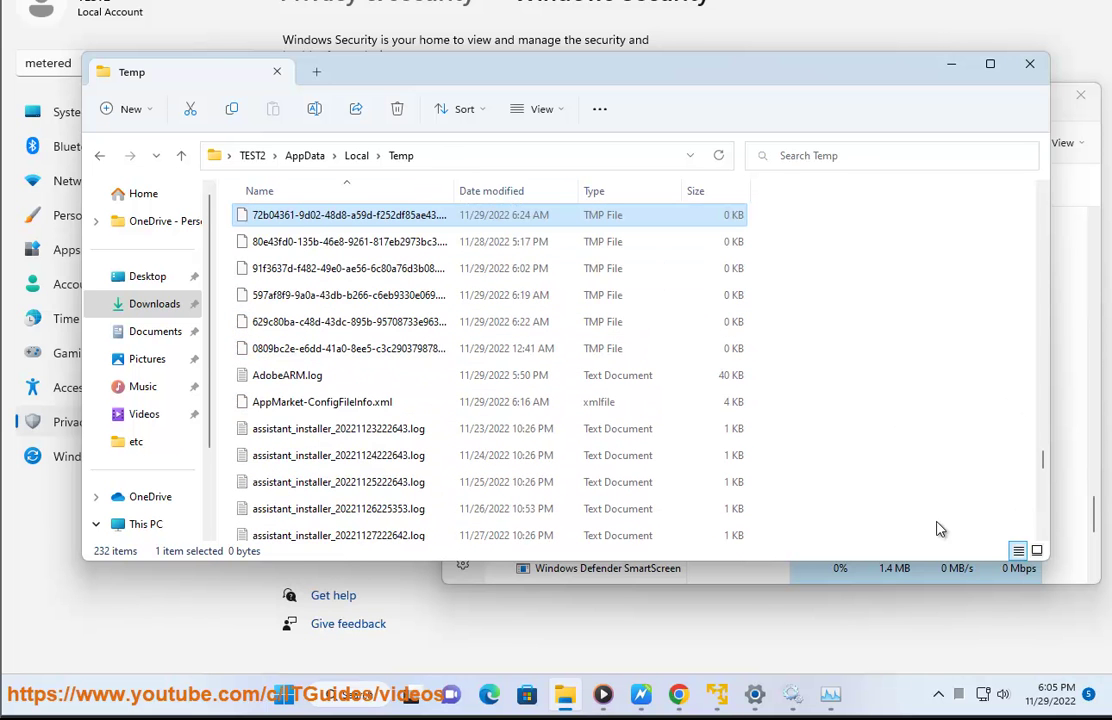
pyautogui.click(757, 632)
pyautogui.click(645, 694)
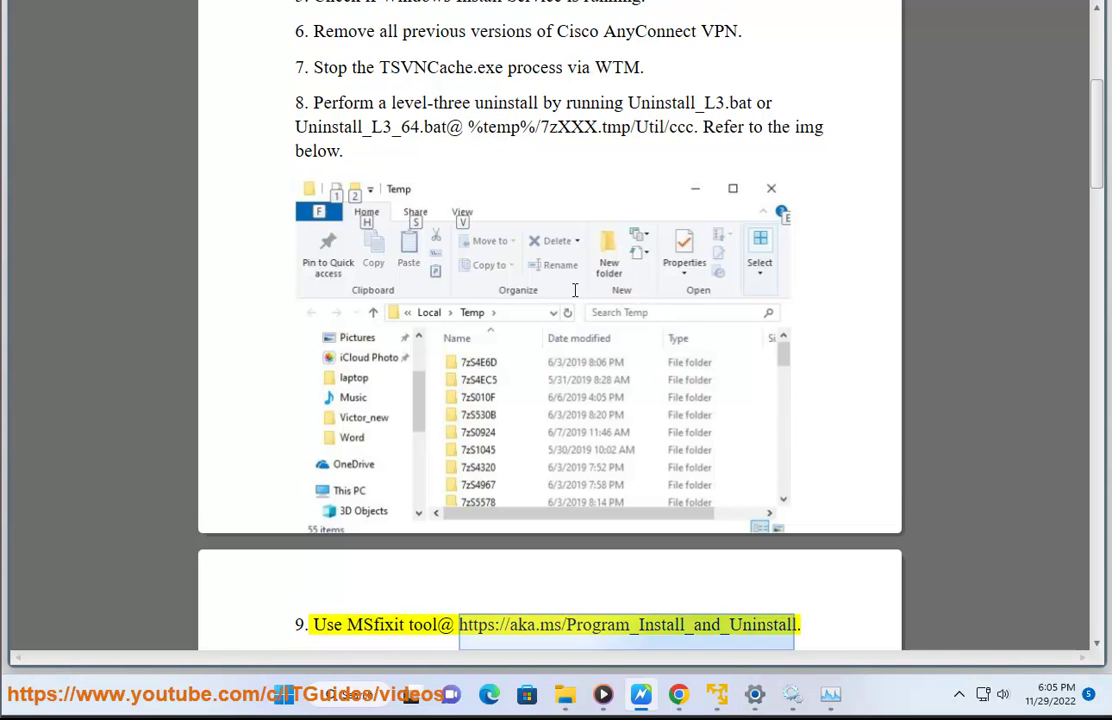
pyautogui.scroll(-1, 576, 293)
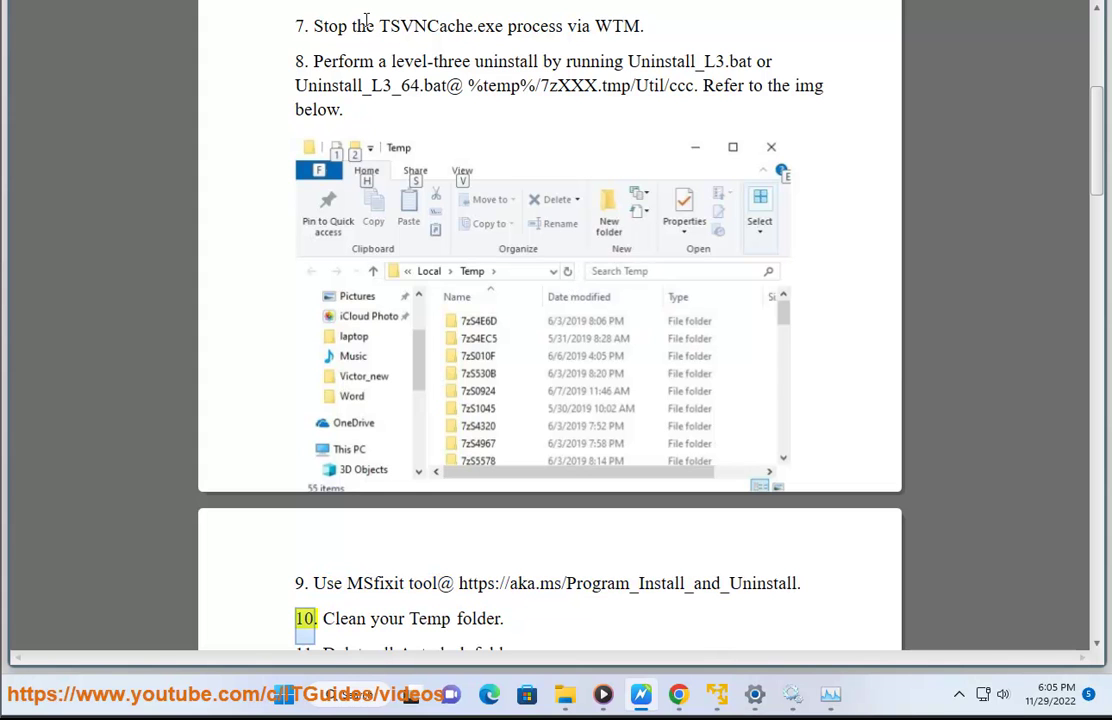
pyautogui.moveTo(795, 583); pyautogui.dragTo(463, 587)
pyautogui.hotkey('ctrl', 'c')
pyautogui.click(678, 693)
pyautogui.click(347, 68)
pyautogui.hotkey('ctrl', 'v')
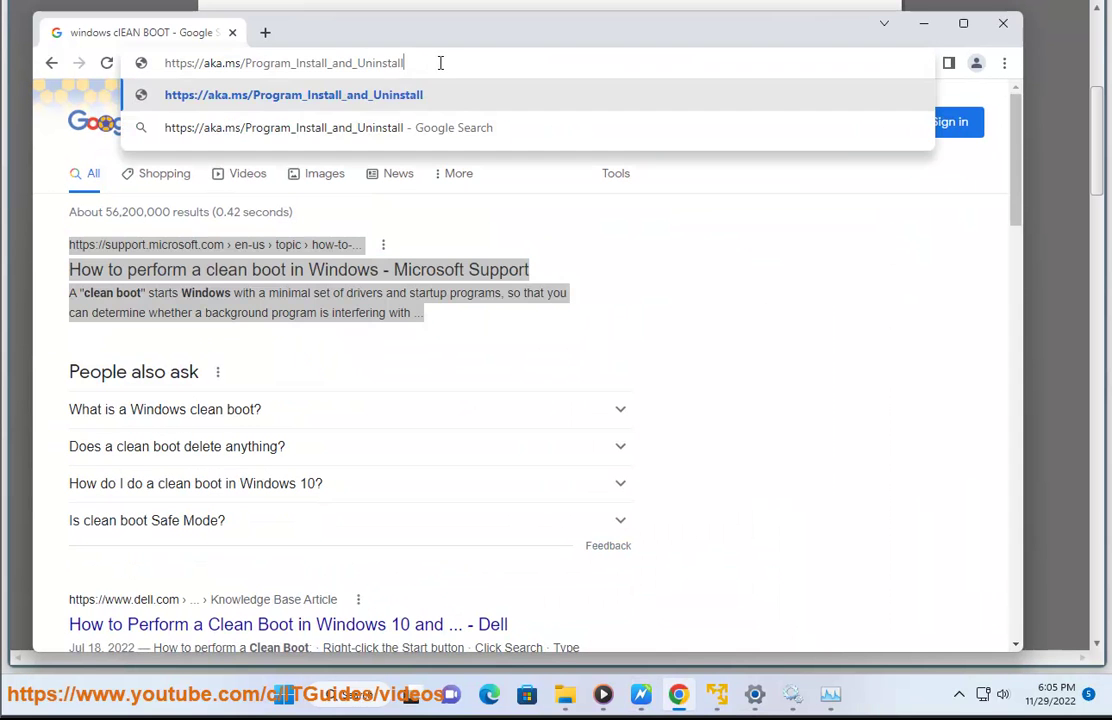
pyautogui.press('Return')
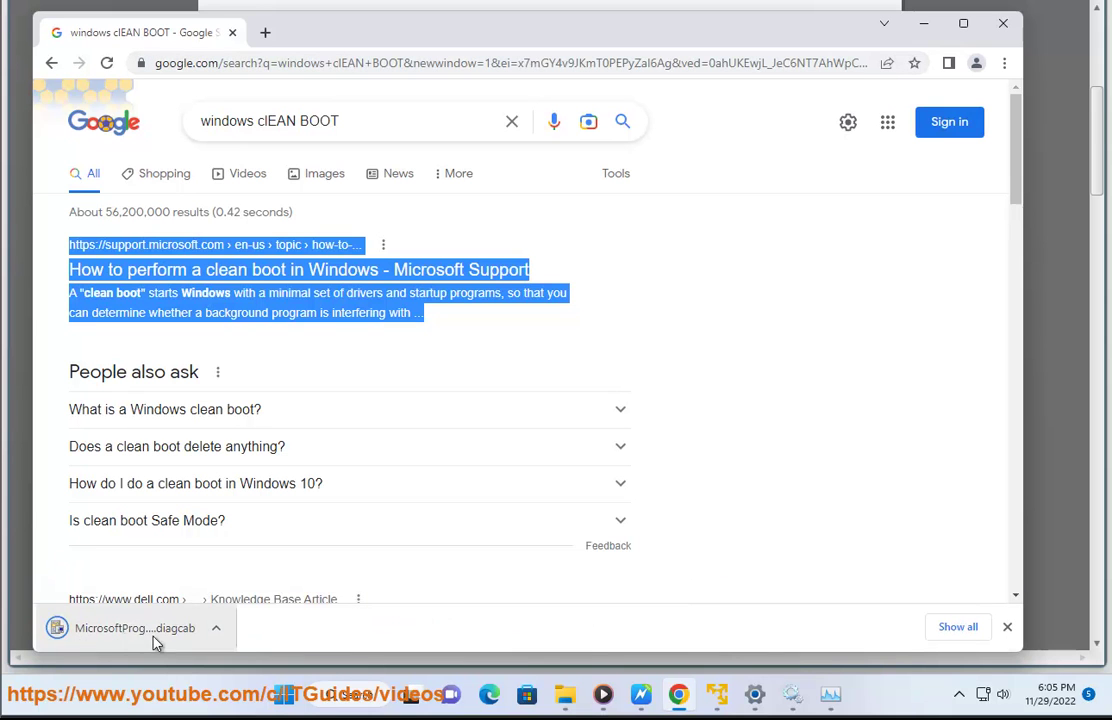
# - Open the downloaded Program Install and Uninstall troubleshooter, start detecting problems, and return to the guide
pyautogui.click(128, 628)
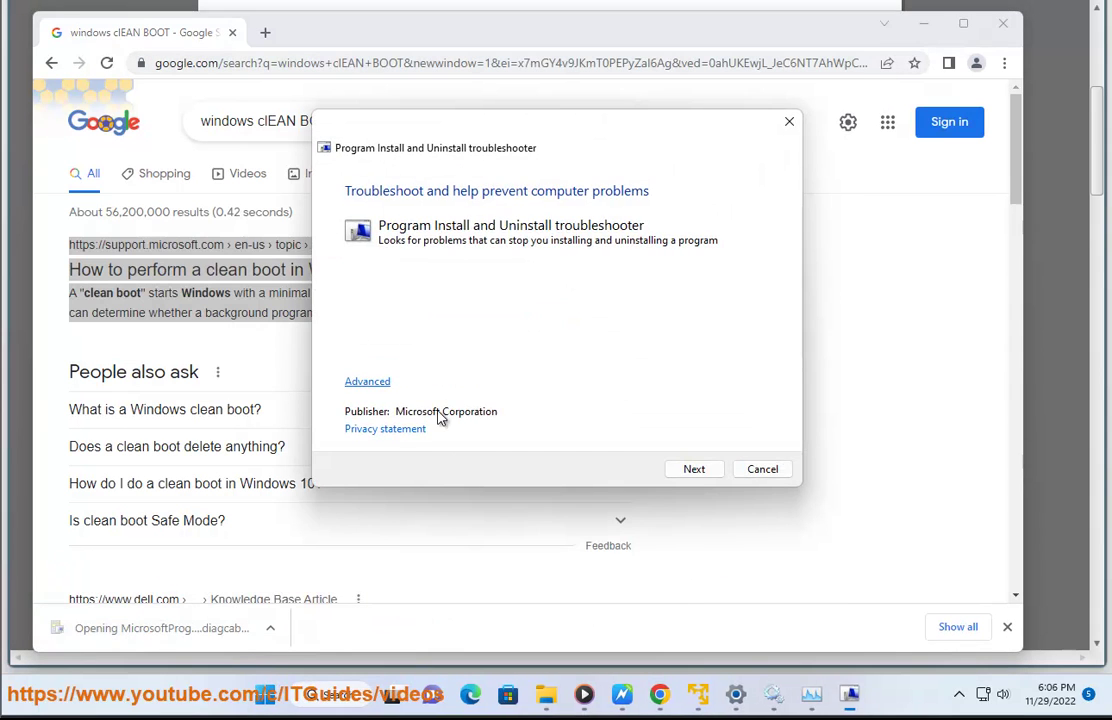
pyautogui.click(692, 470)
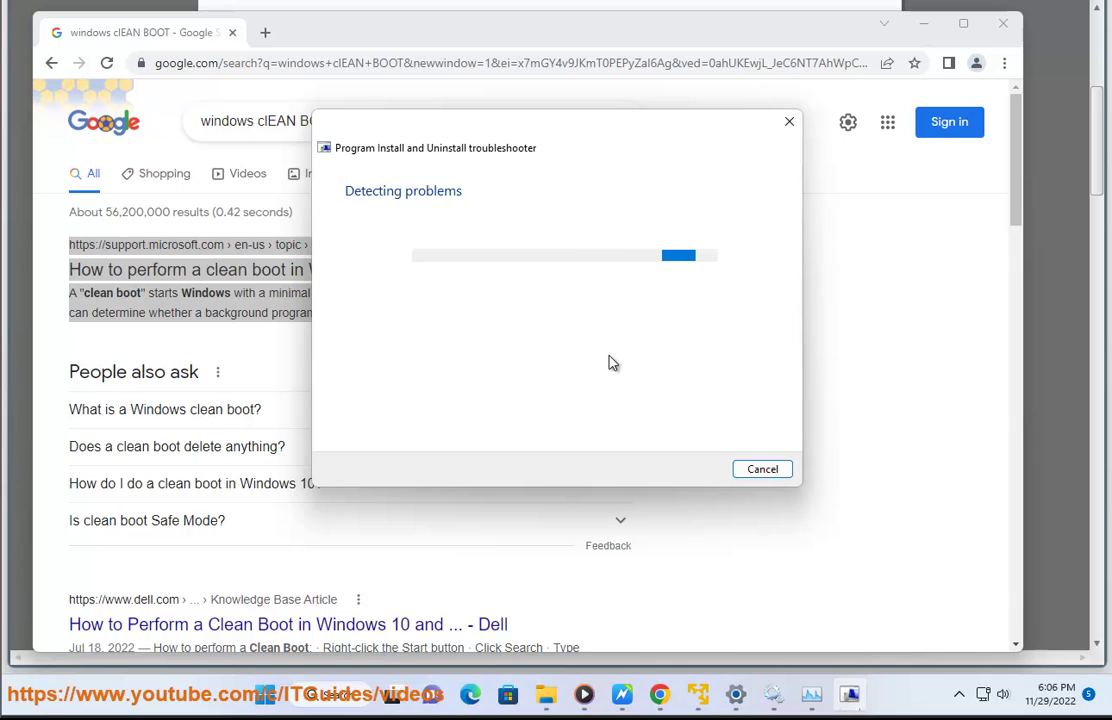
pyautogui.click(622, 694)
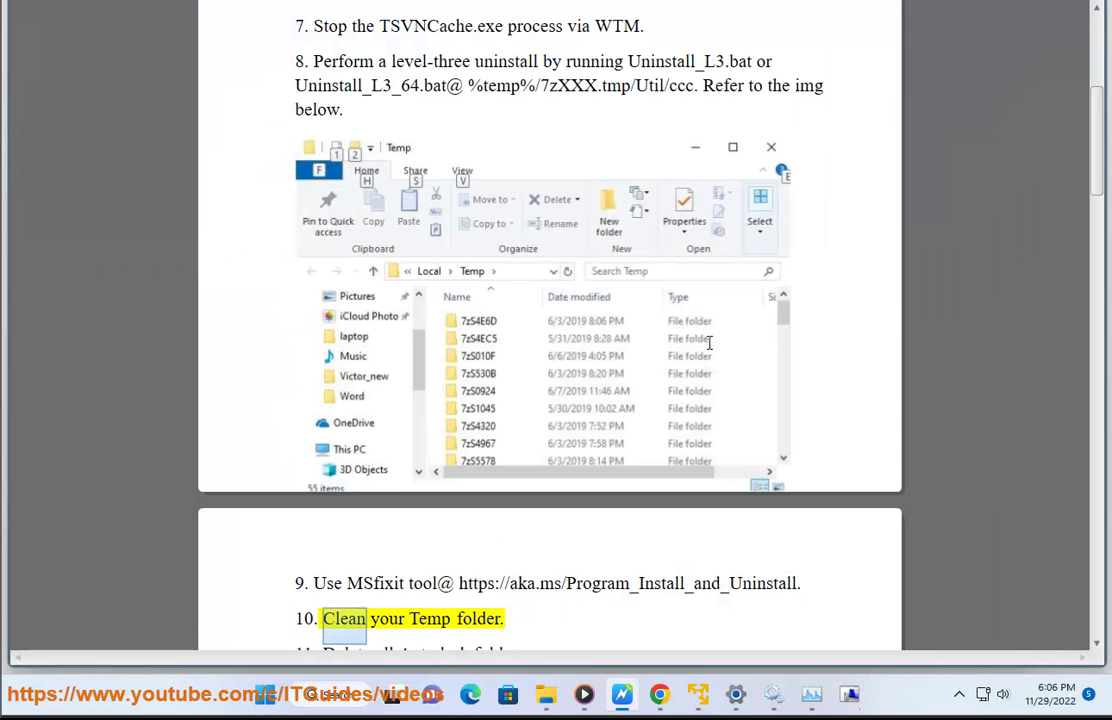
# - Open the Temporary files page under Storage in the Windows Settings app for tip 10, and return to the guide document
pyautogui.scroll(-1, 550, 580)
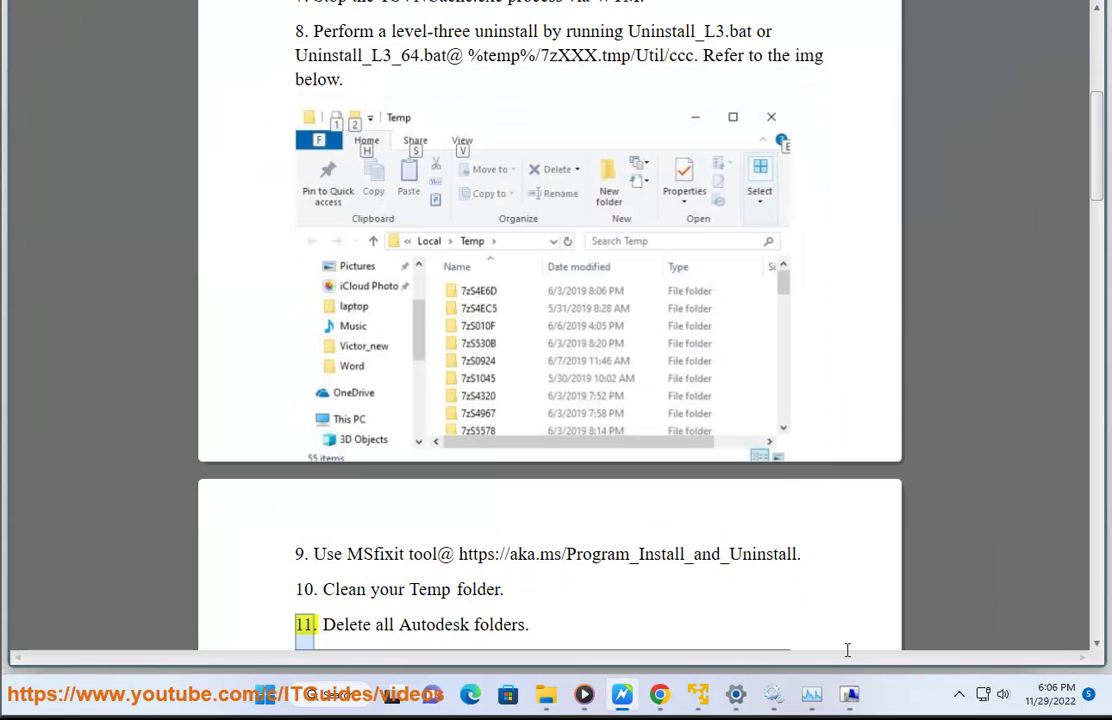
pyautogui.click(735, 694)
pyautogui.click(117, 116)
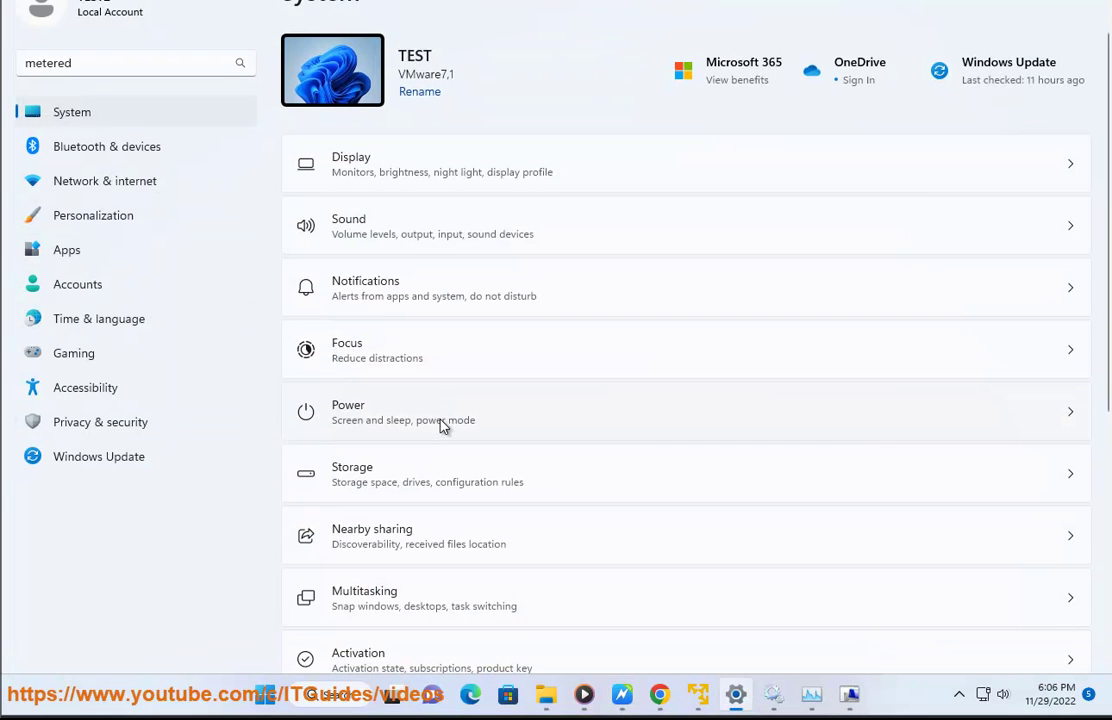
pyautogui.click(442, 478)
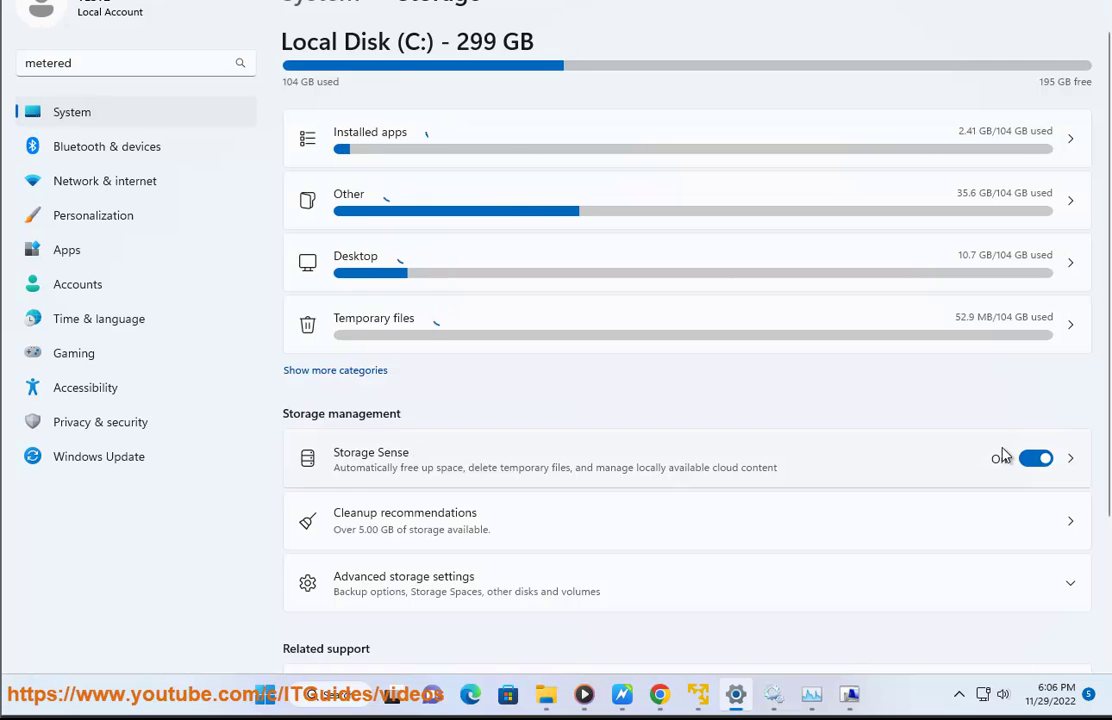
pyautogui.click(817, 343)
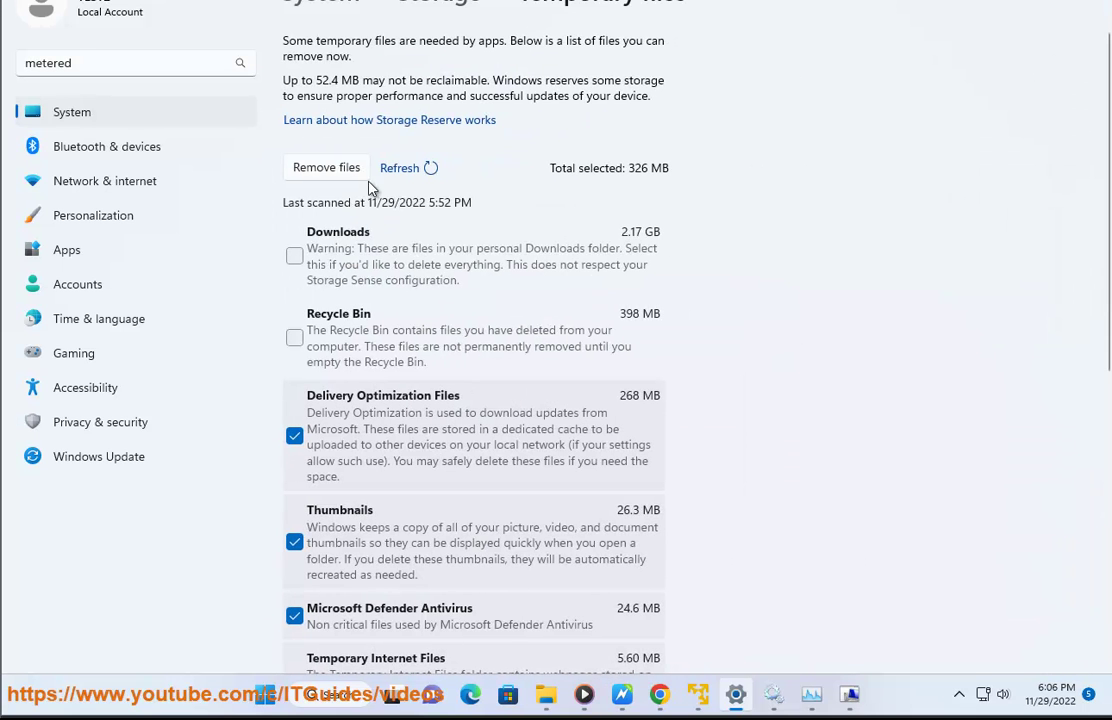
pyautogui.hotkey('alt', 'Tab')
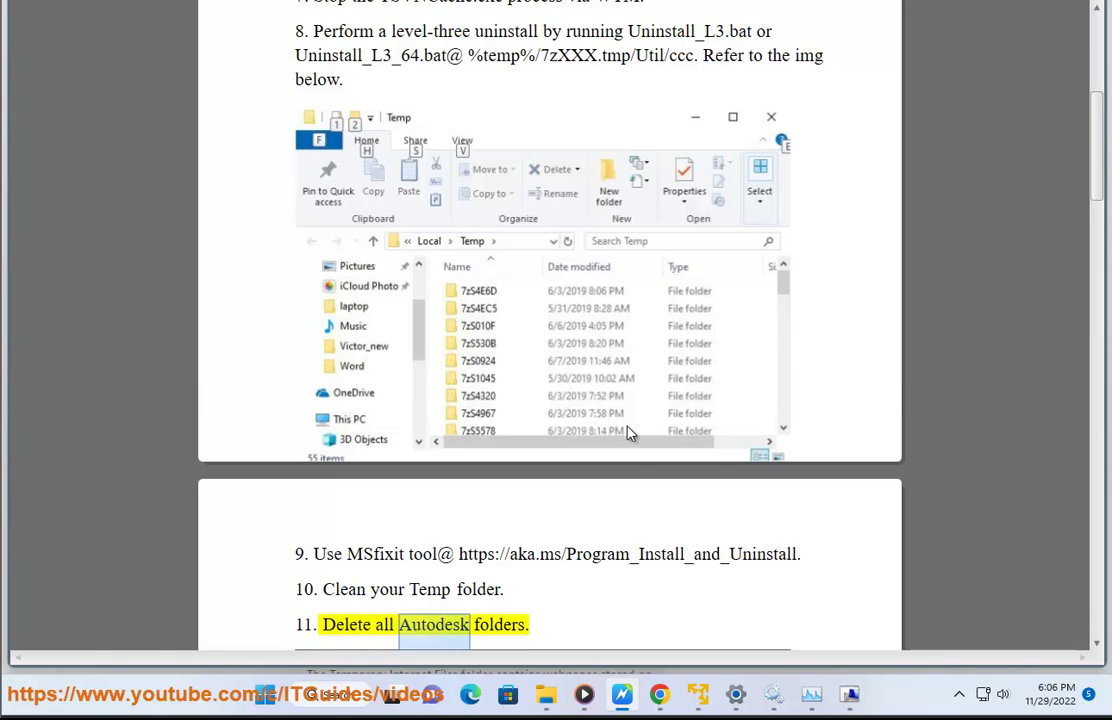
# - Read the Autodesk folder locations in tip 11 and browse to C:\Users in File Explorer
pyautogui.scroll(-3, 628, 432)
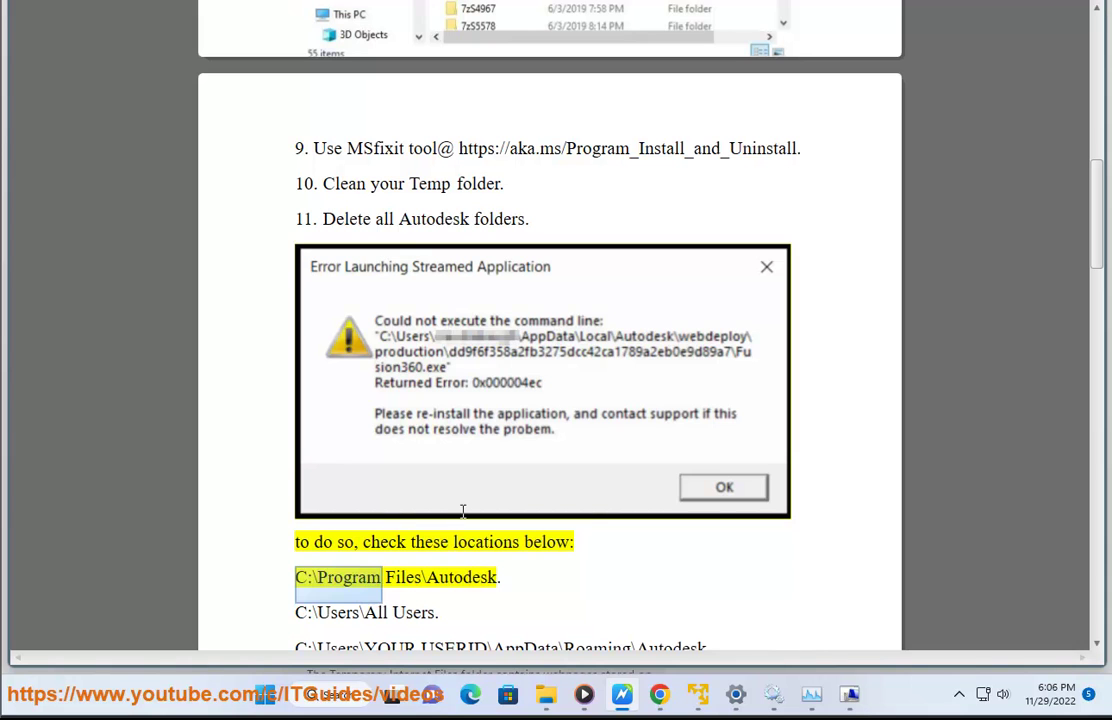
pyautogui.hotkey('alt', 'Tab')
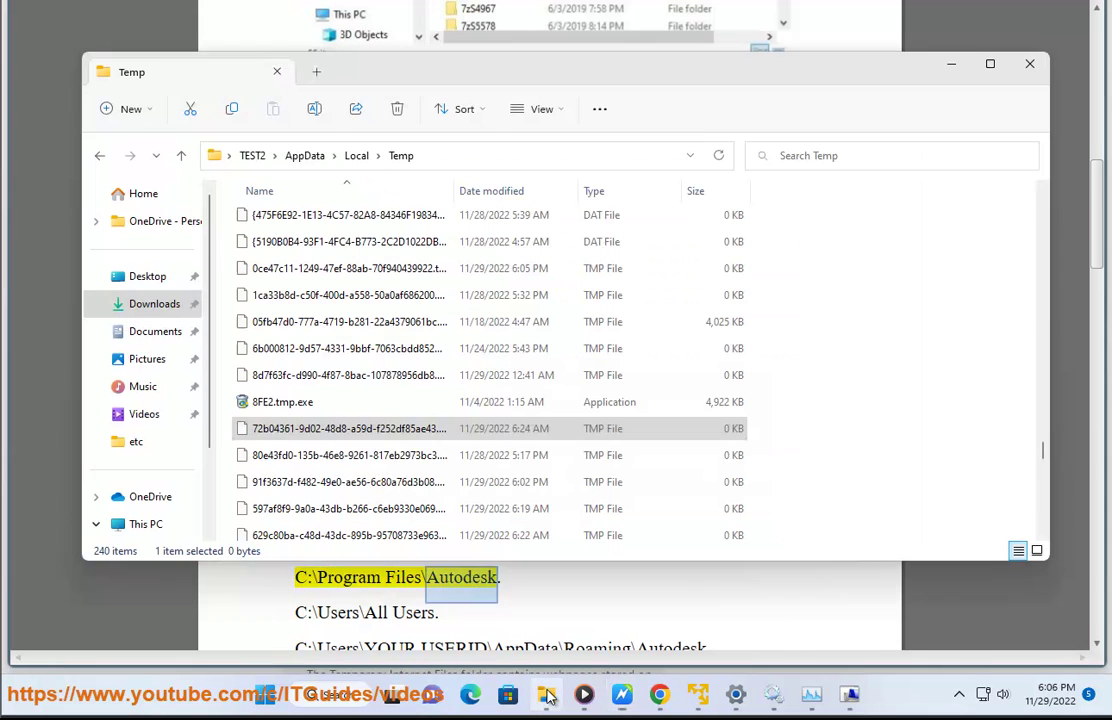
pyautogui.click(150, 526)
pyautogui.doubleClick(305, 249)
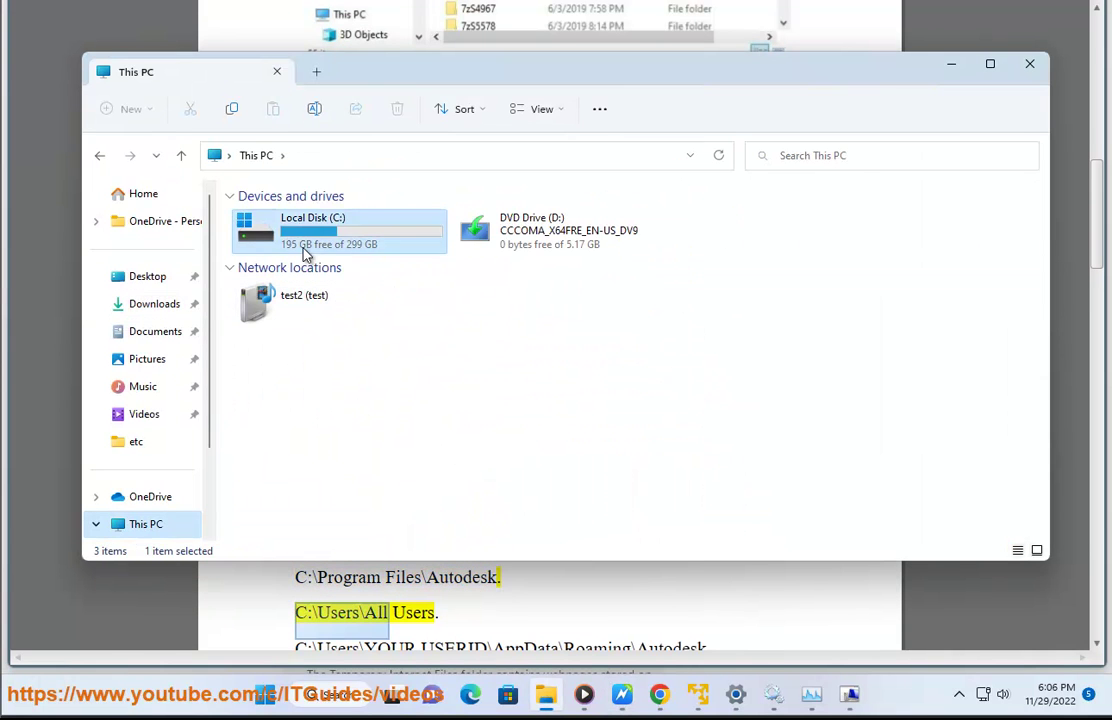
pyautogui.scroll(-2, 298, 520)
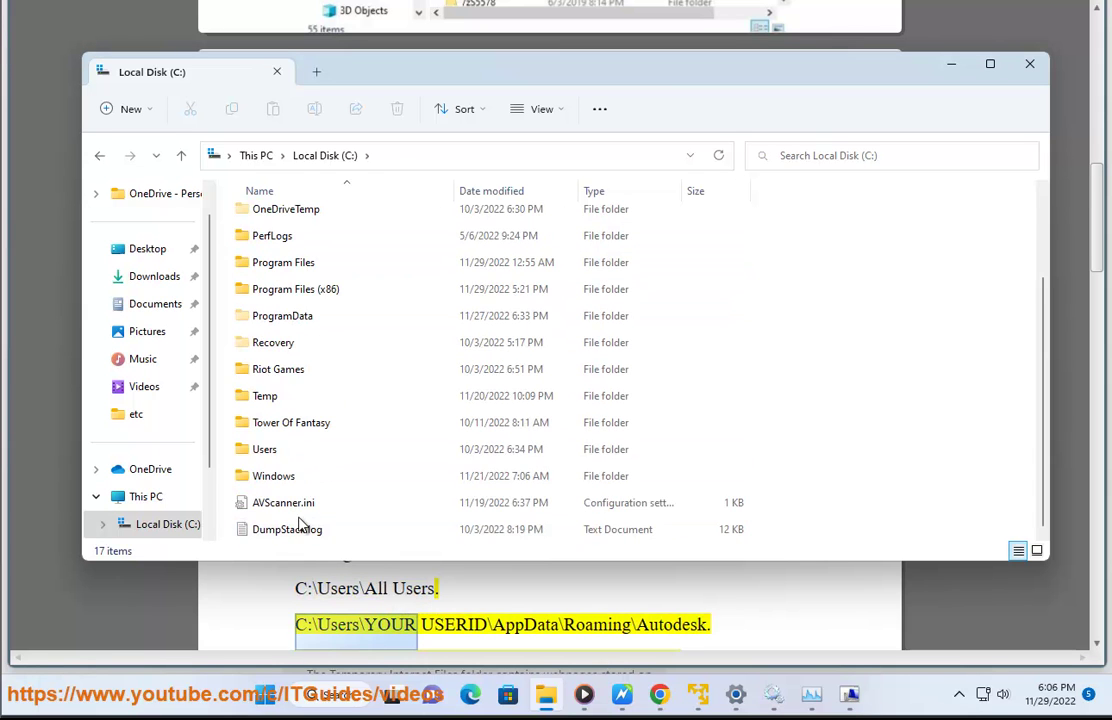
pyautogui.doubleClick(279, 455)
pyautogui.click(275, 275)
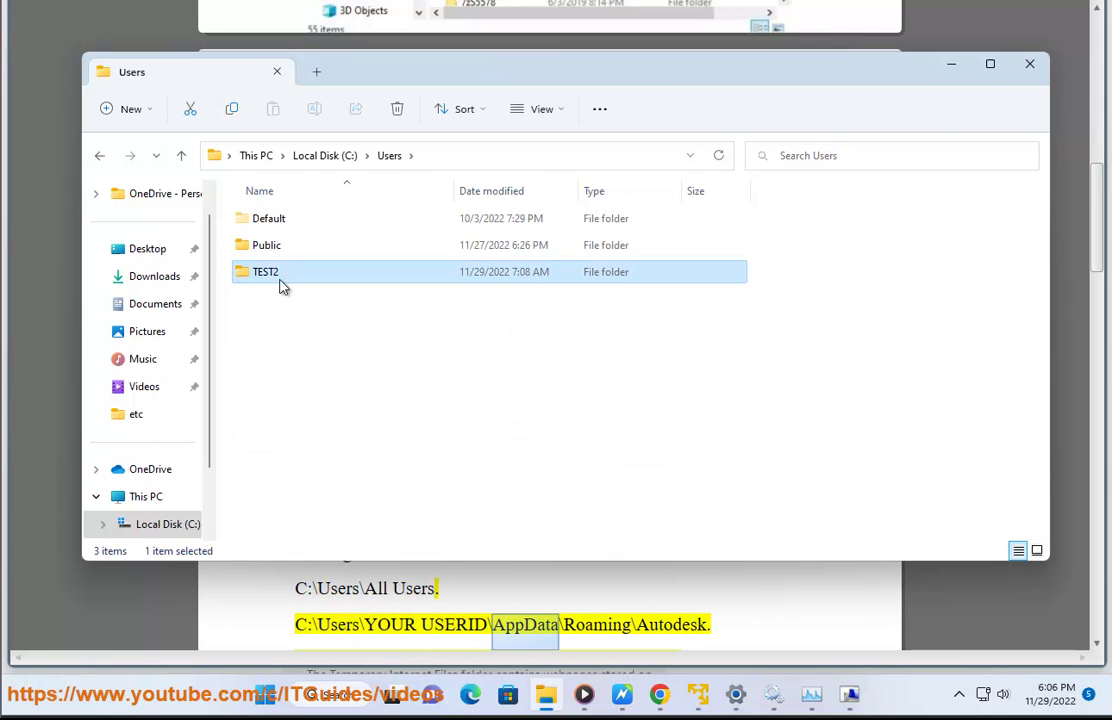
# - Check the list of signed-in users in Task Manager and return to the Users folder window
pyautogui.hotkey('ctrl', 'shift', 'Escape')
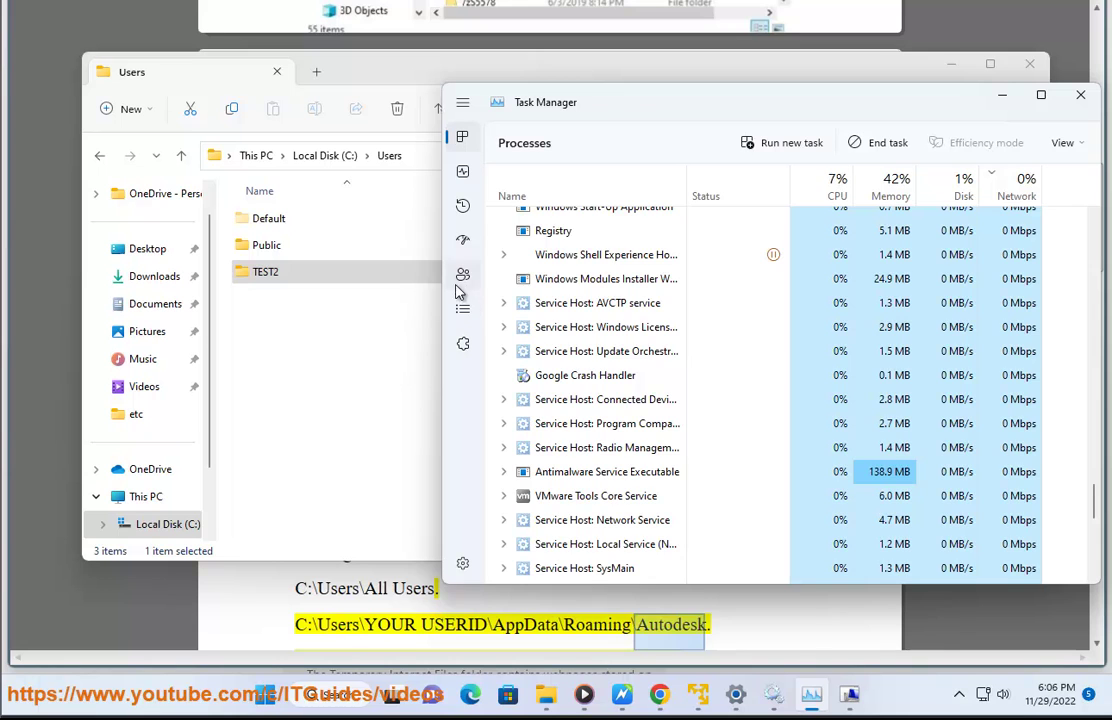
pyautogui.click(463, 274)
pyautogui.click(367, 335)
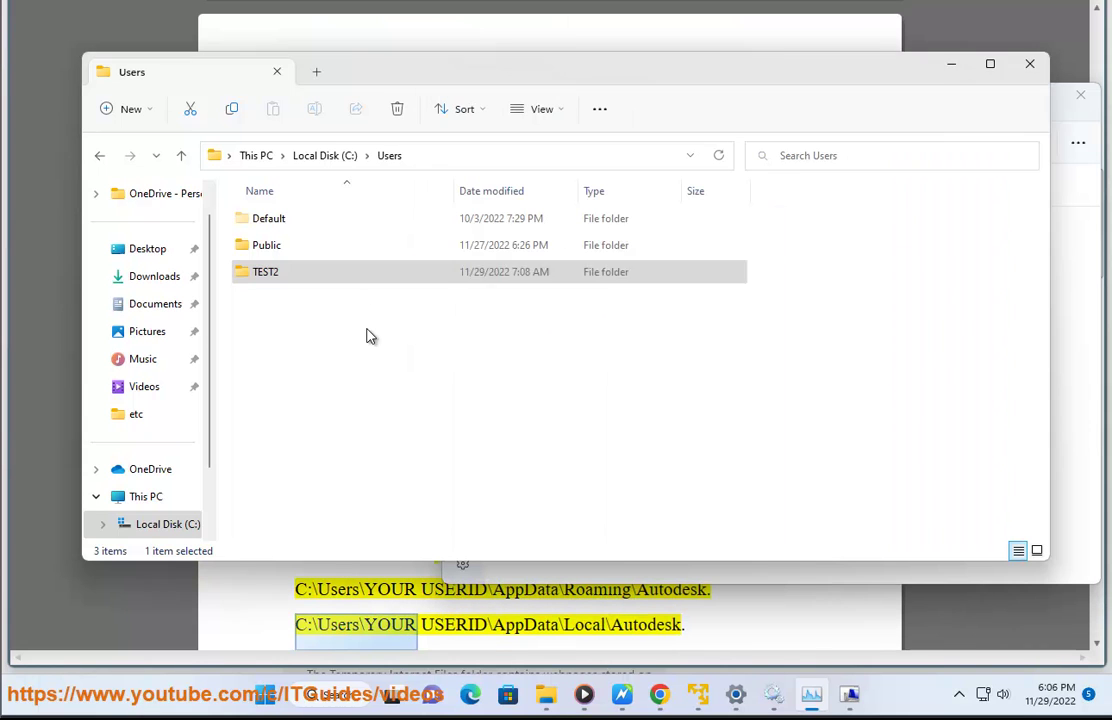
# - Open the AppData folder inside the TEST2 user folder and return to the guide document
pyautogui.doubleClick(273, 277)
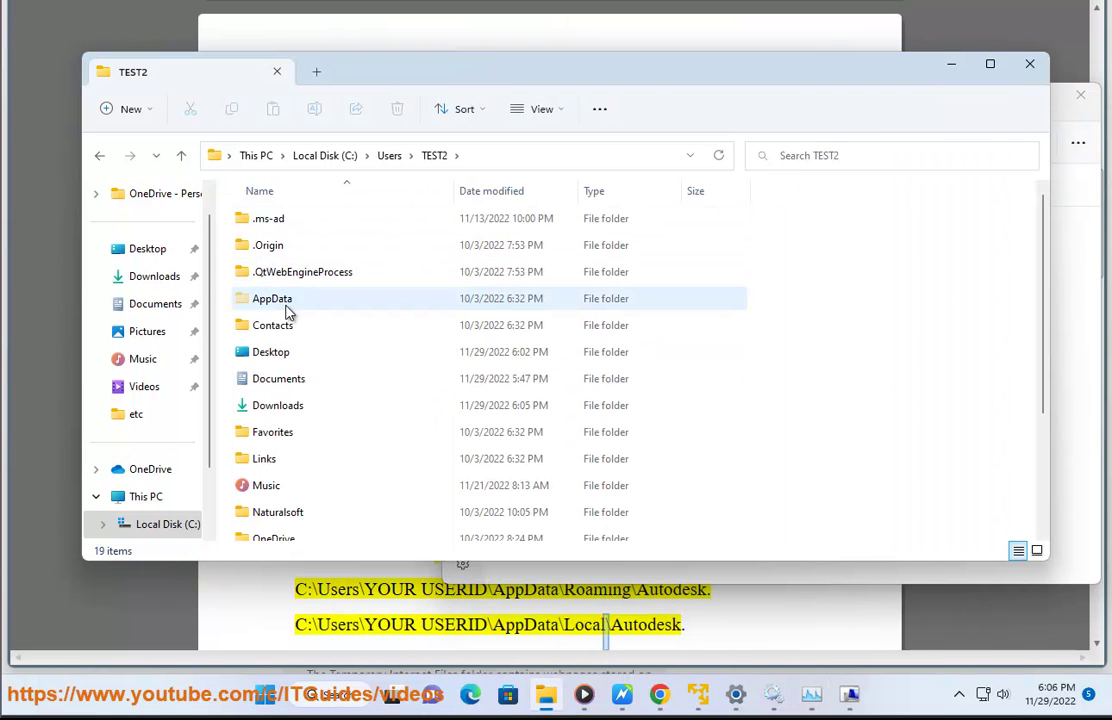
pyautogui.click(300, 298)
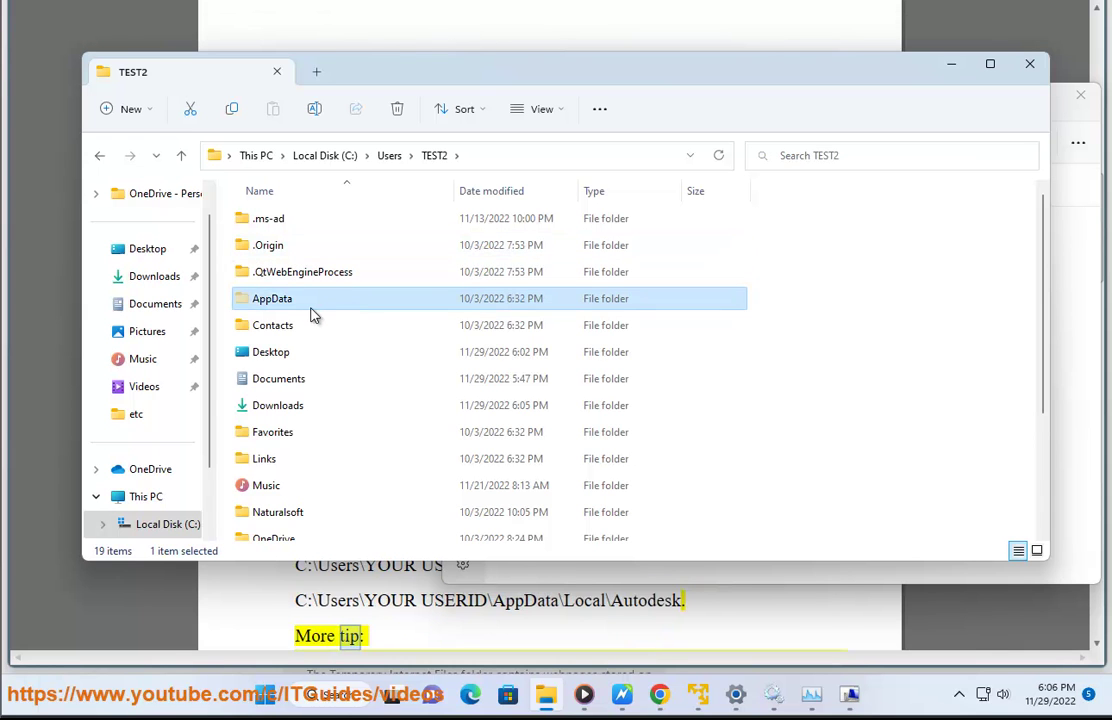
pyautogui.doubleClick(298, 306)
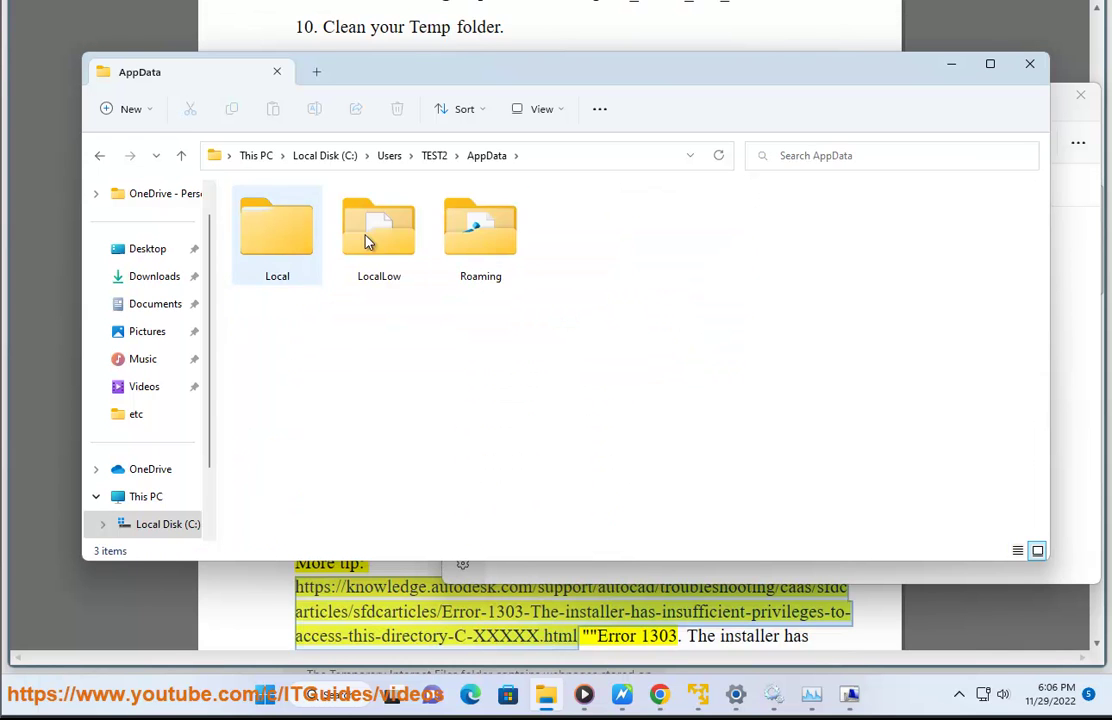
pyautogui.click(722, 566)
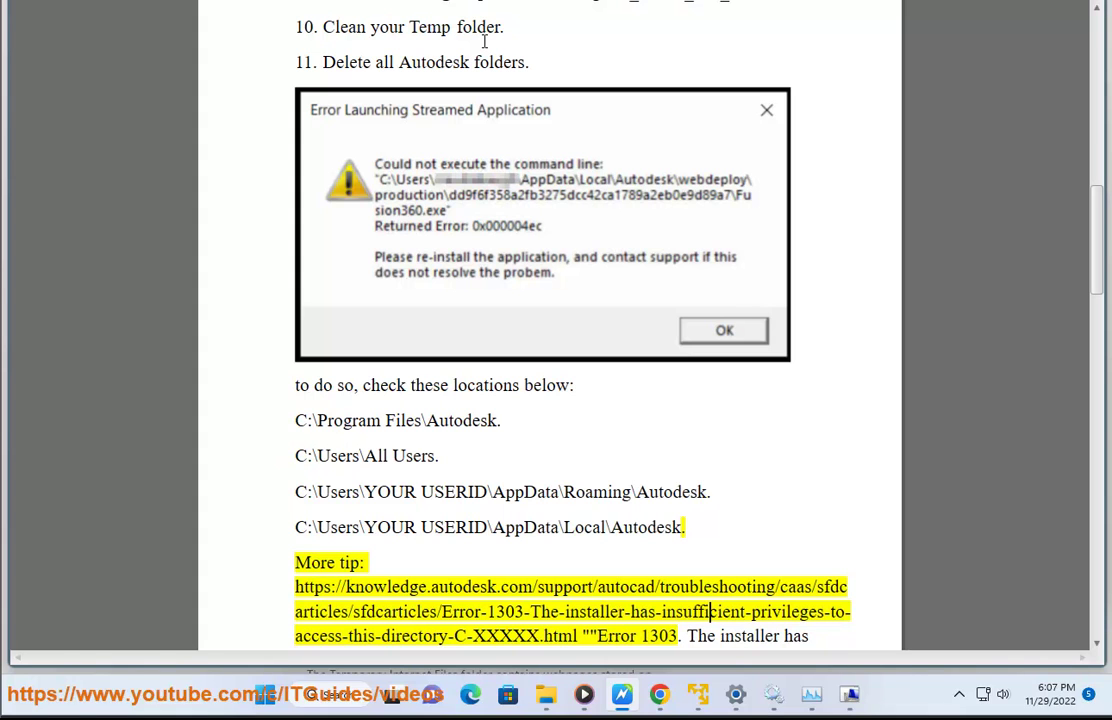
# - Open the User Account Control settings for tip 13, choose the Never notify level, and cancel the dialog
pyautogui.scroll(-10, 484, 41)
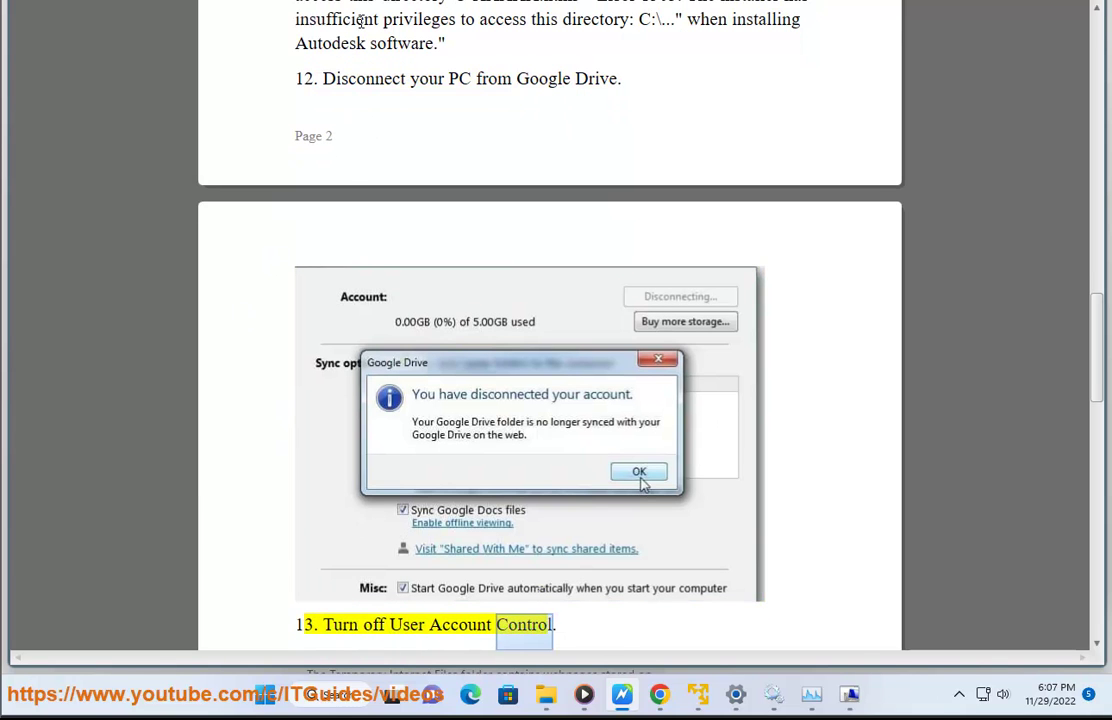
pyautogui.press('super+s')
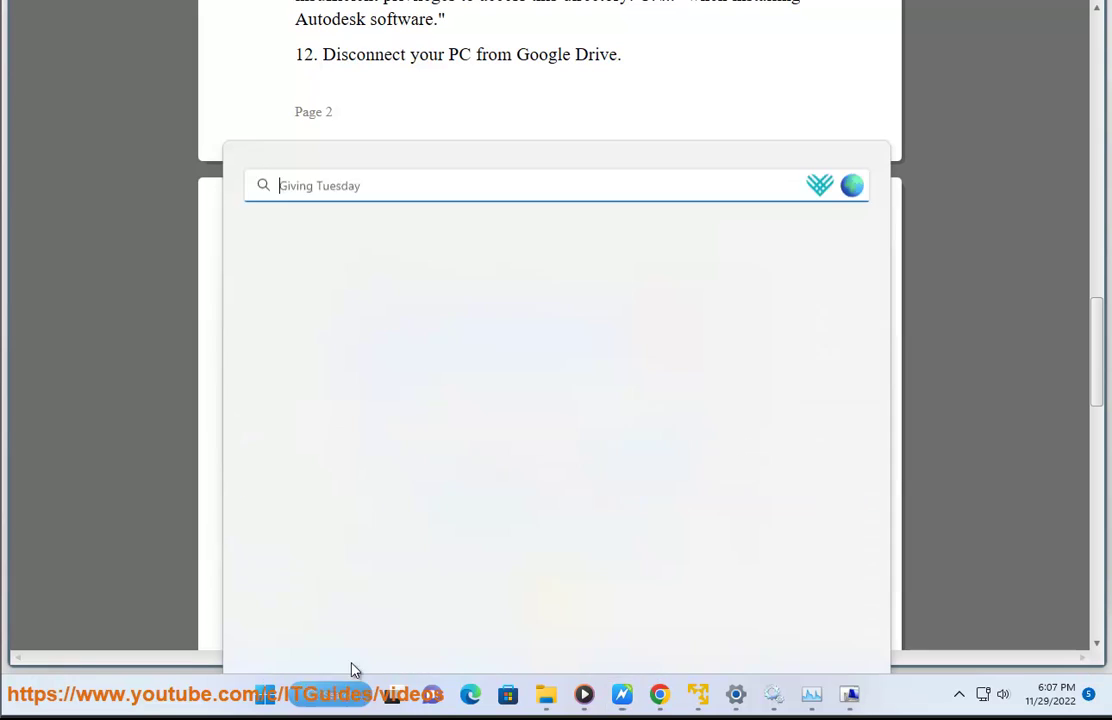
pyautogui.write('UAC')
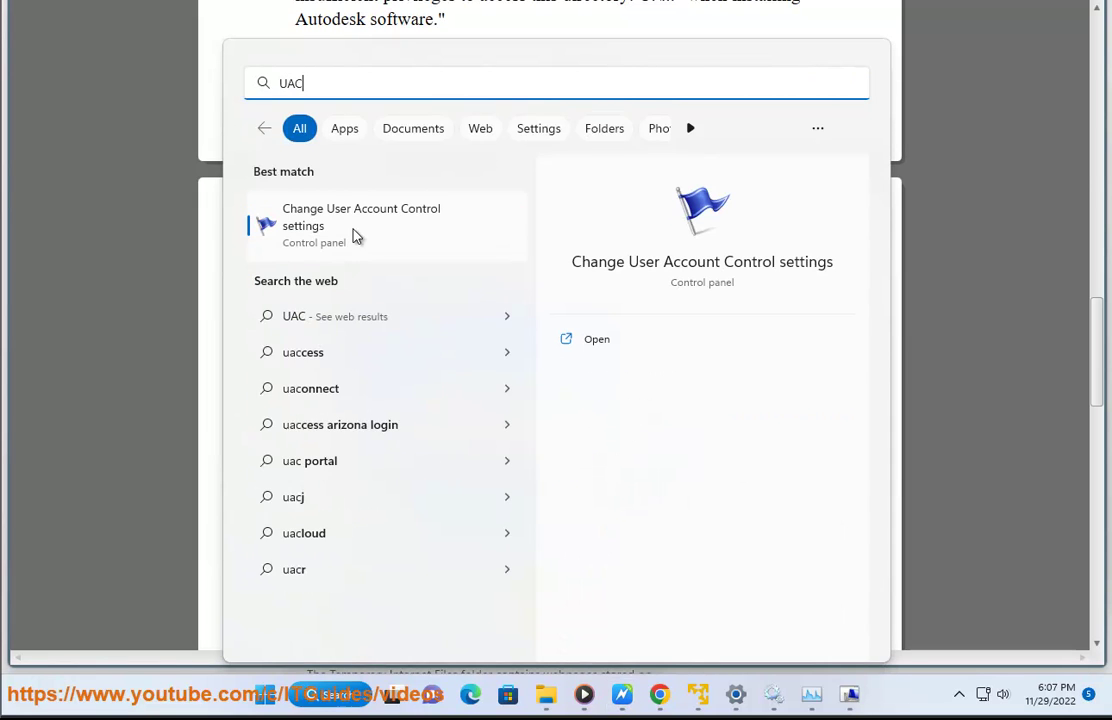
pyautogui.click(355, 236)
pyautogui.moveTo(358, 269); pyautogui.dragTo(358, 380)
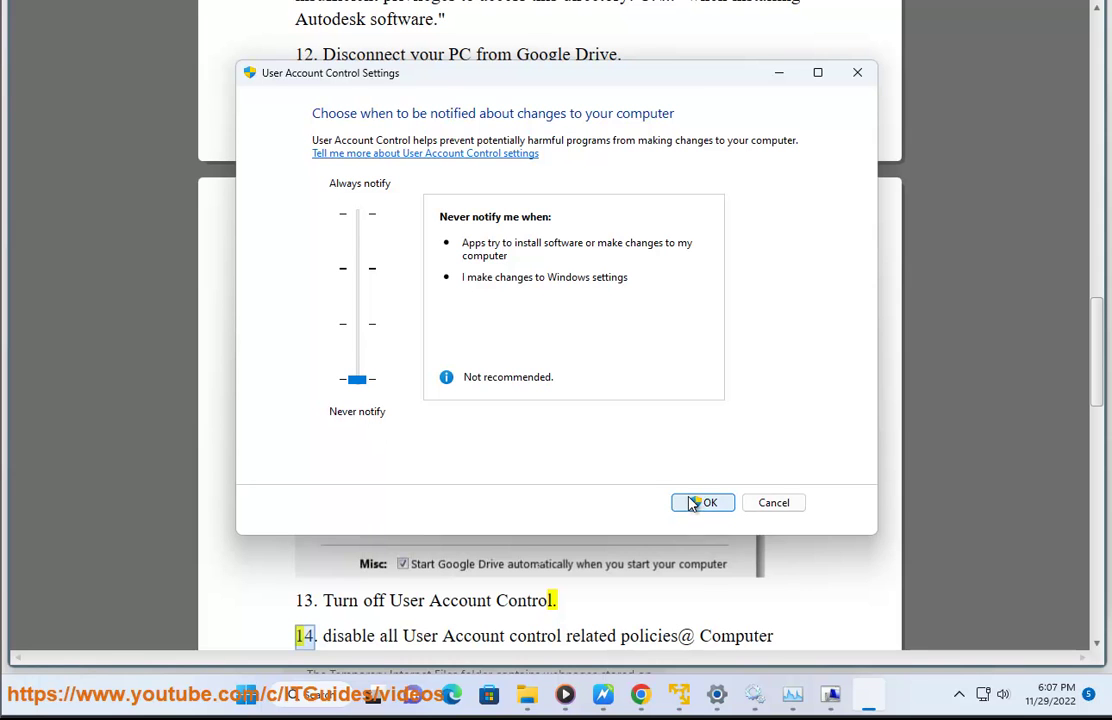
pyautogui.click(786, 505)
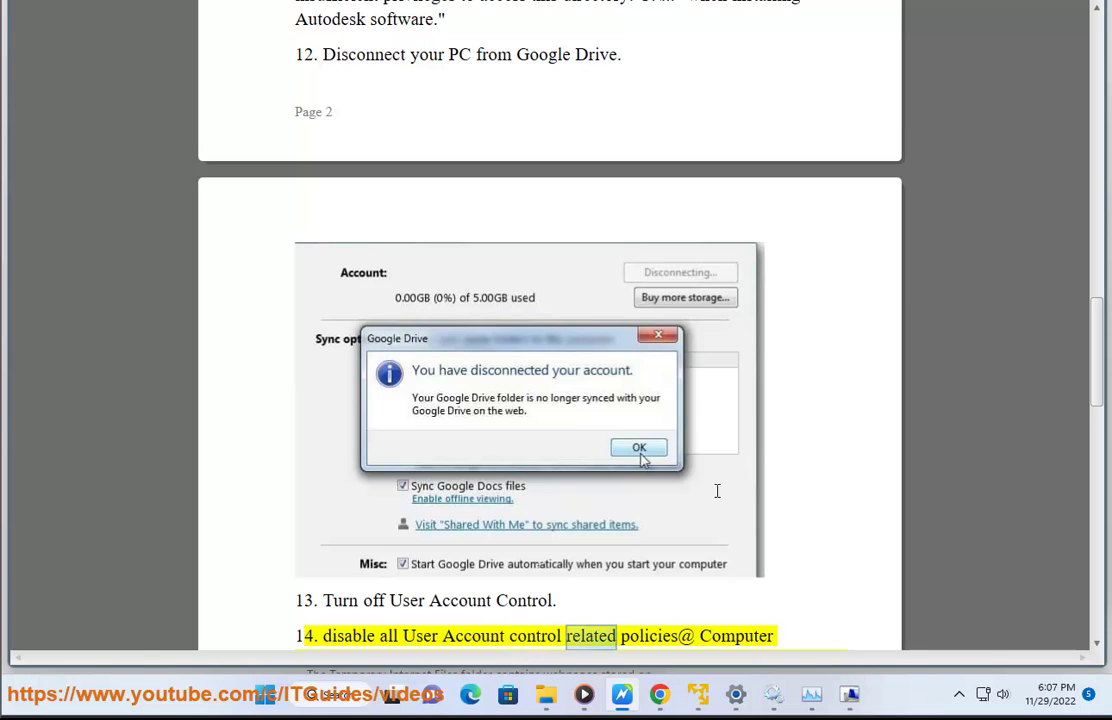
# - Open the Local Group Policy Editor and go to the User Account Control policies in Windows Settings > Security Settings > Local Policies > Security Options
pyautogui.scroll(-1, 716, 491)
pyautogui.scroll(-3, 716, 491)
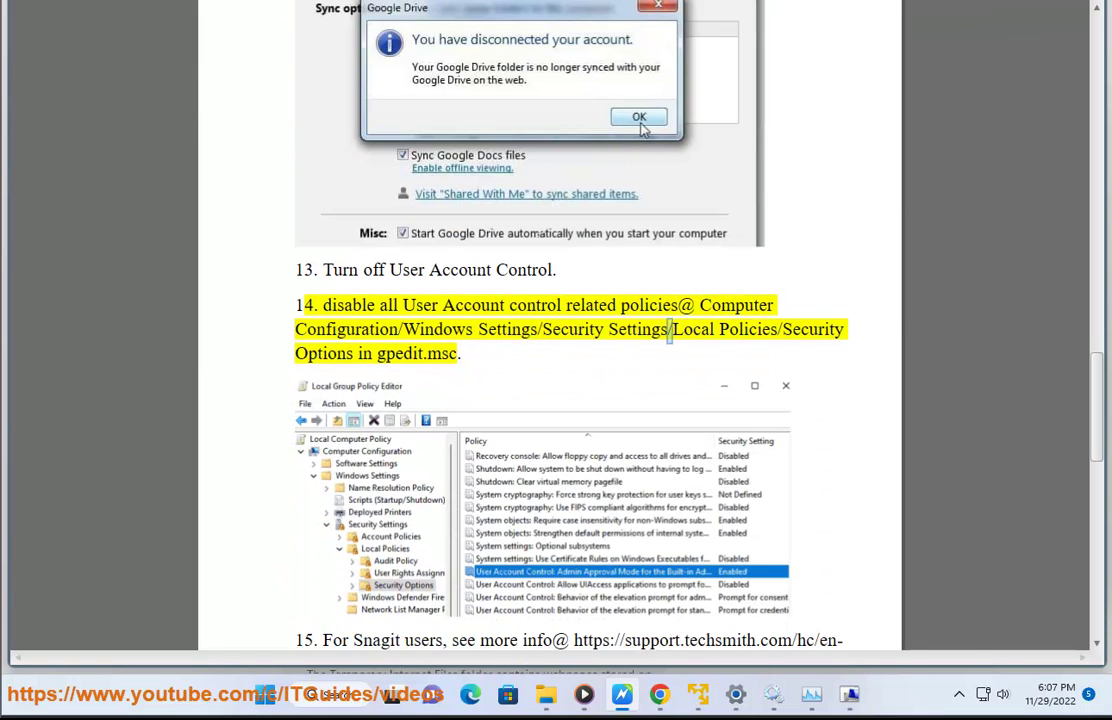
pyautogui.click(343, 692)
pyautogui.write('GPE')
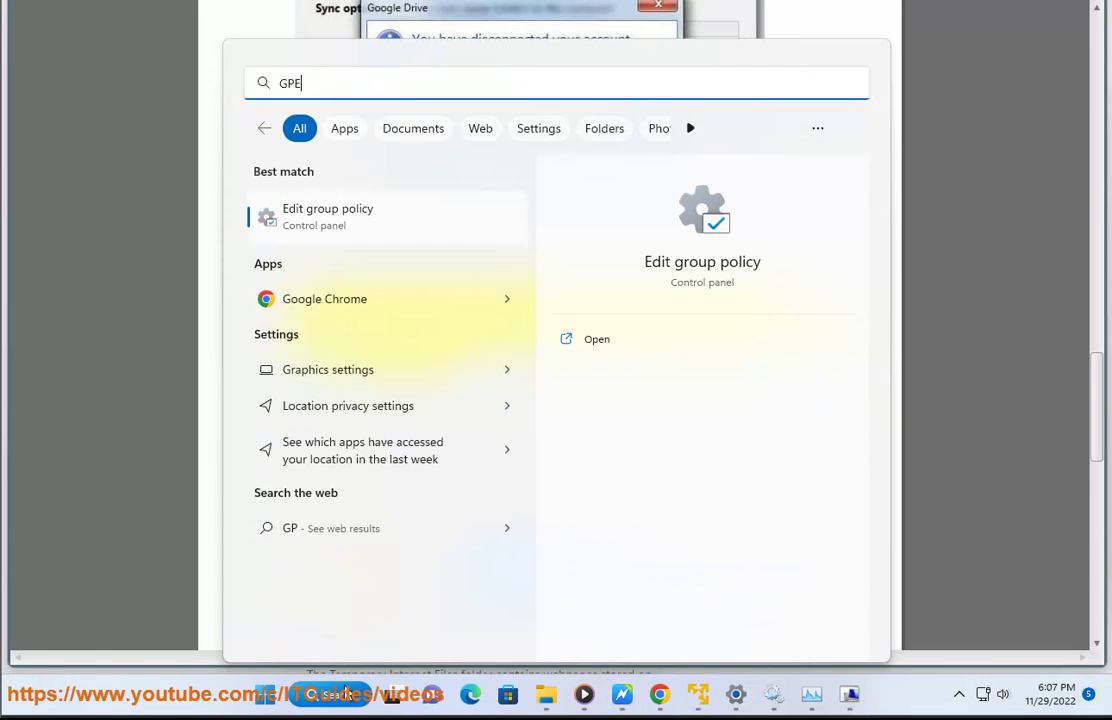
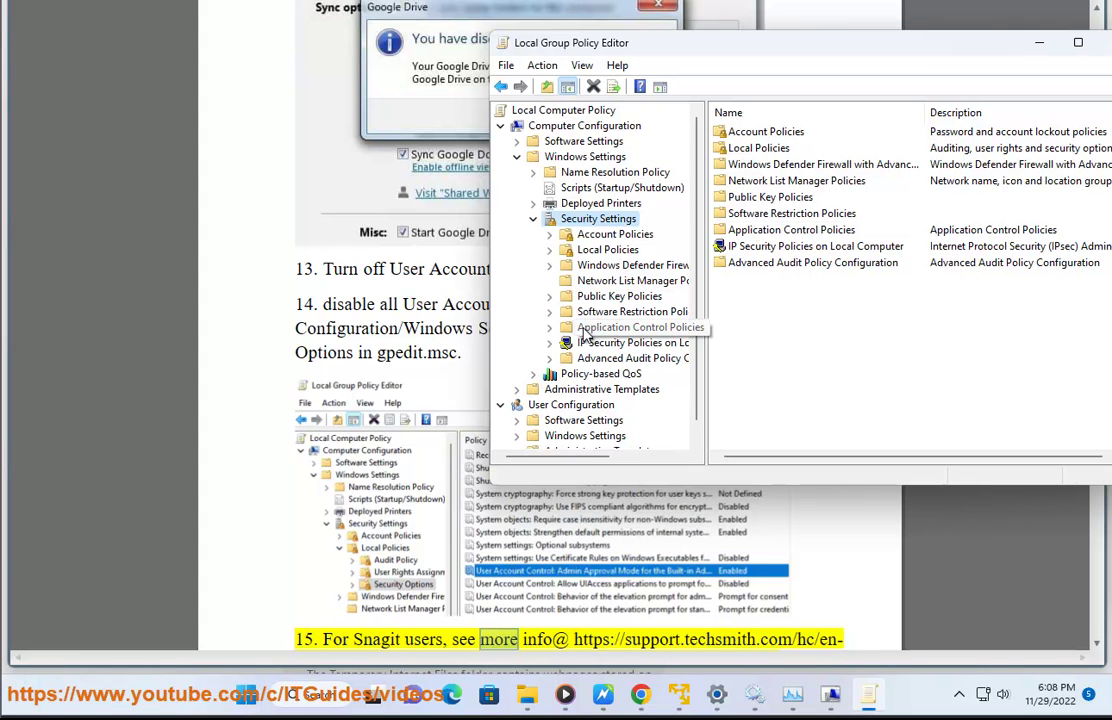
pyautogui.click(603, 250)
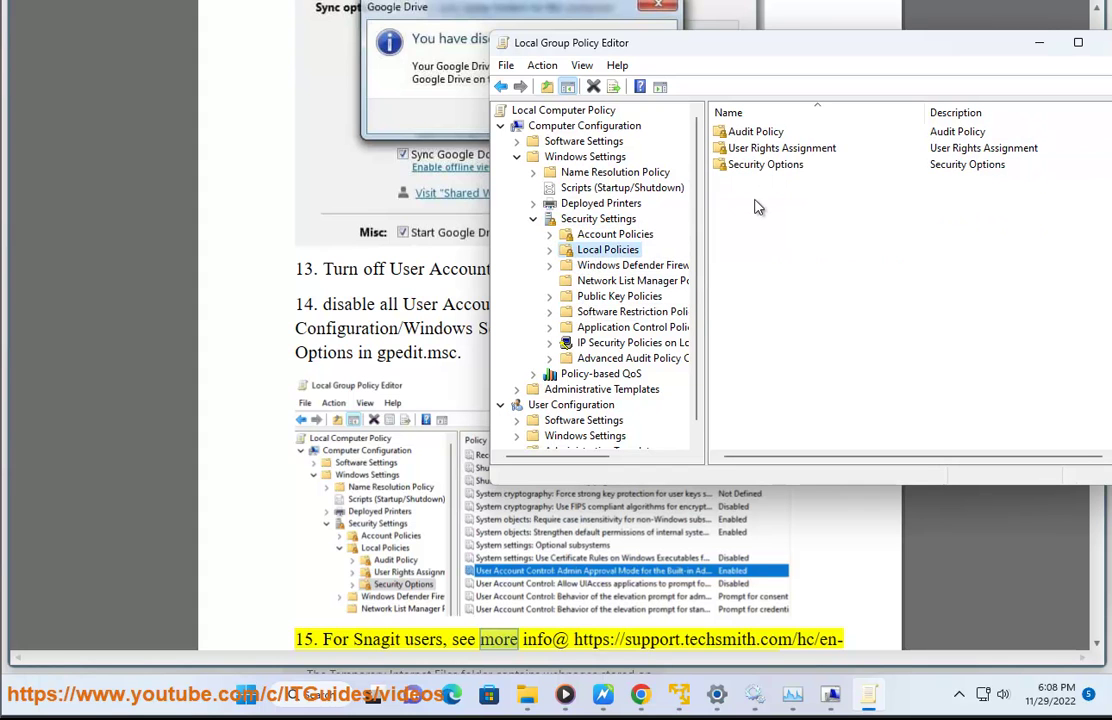
pyautogui.doubleClick(745, 167)
pyautogui.click(795, 345)
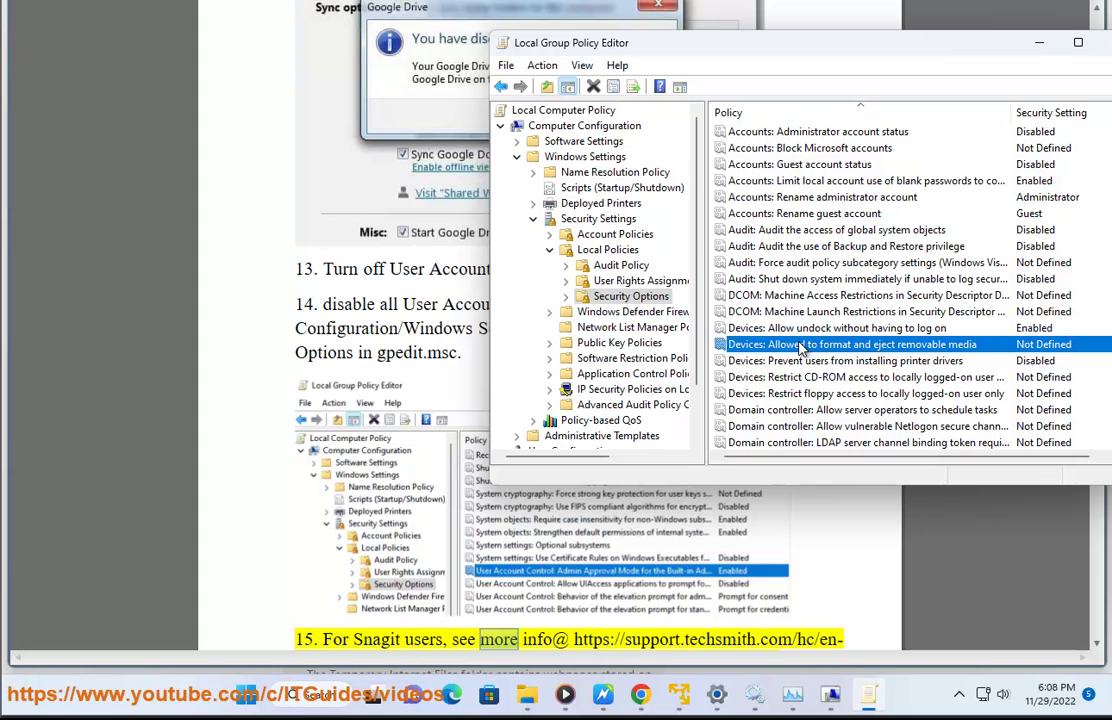
pyautogui.press('u')
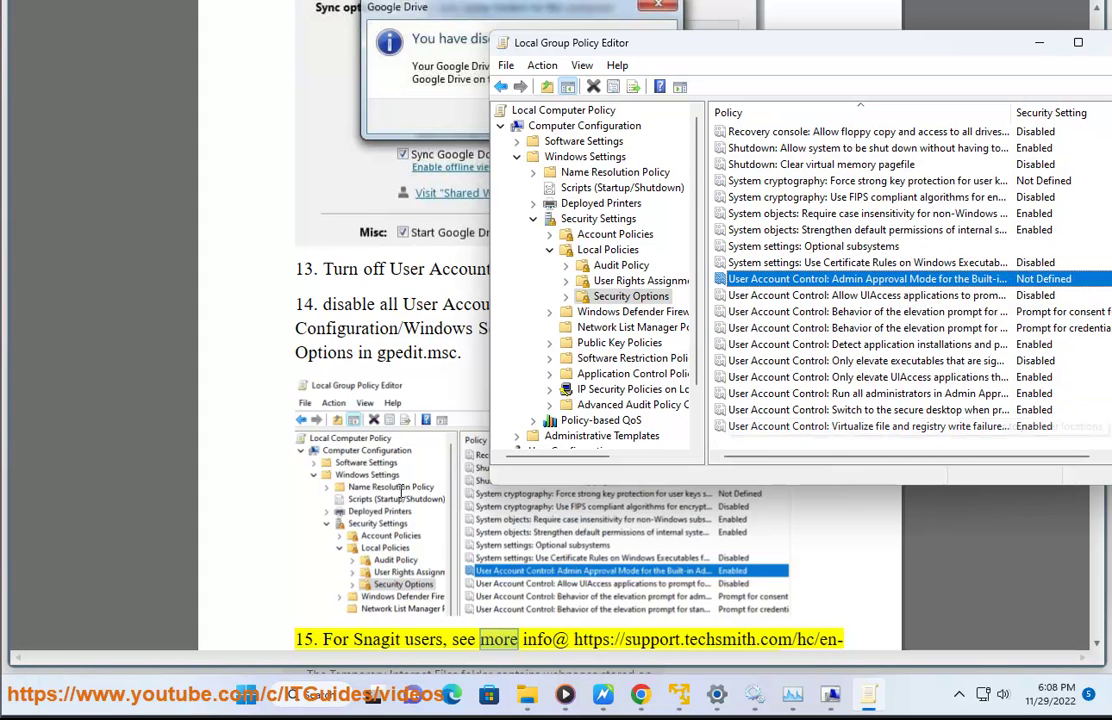
# - Open and dismiss the User Account Control Admin Approval Mode policy, and go through the remaining User Account Control policies
pyautogui.doubleClick(844, 279)
pyautogui.click(676, 188)
pyautogui.click(867, 465)
pyautogui.press('Down')
pyautogui.press('Down')
pyautogui.press('Down')
pyautogui.press('Down')
pyautogui.press('Down')
pyautogui.press('Down')
pyautogui.press('Down')
pyautogui.press('Down')
pyautogui.press('Down')
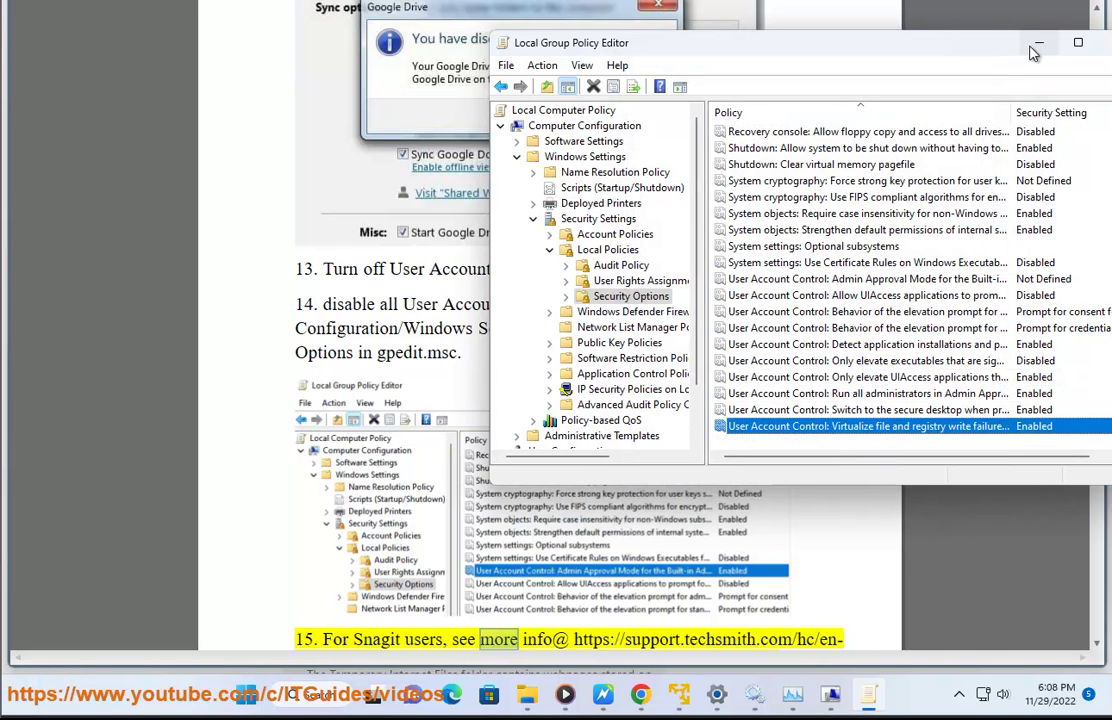
# - Close the Local Group Policy Editor and read tip 15 for Snagit users in the guide document
pyautogui.moveTo(1038, 47); pyautogui.dragTo(830, 67)
pyautogui.click(941, 53)
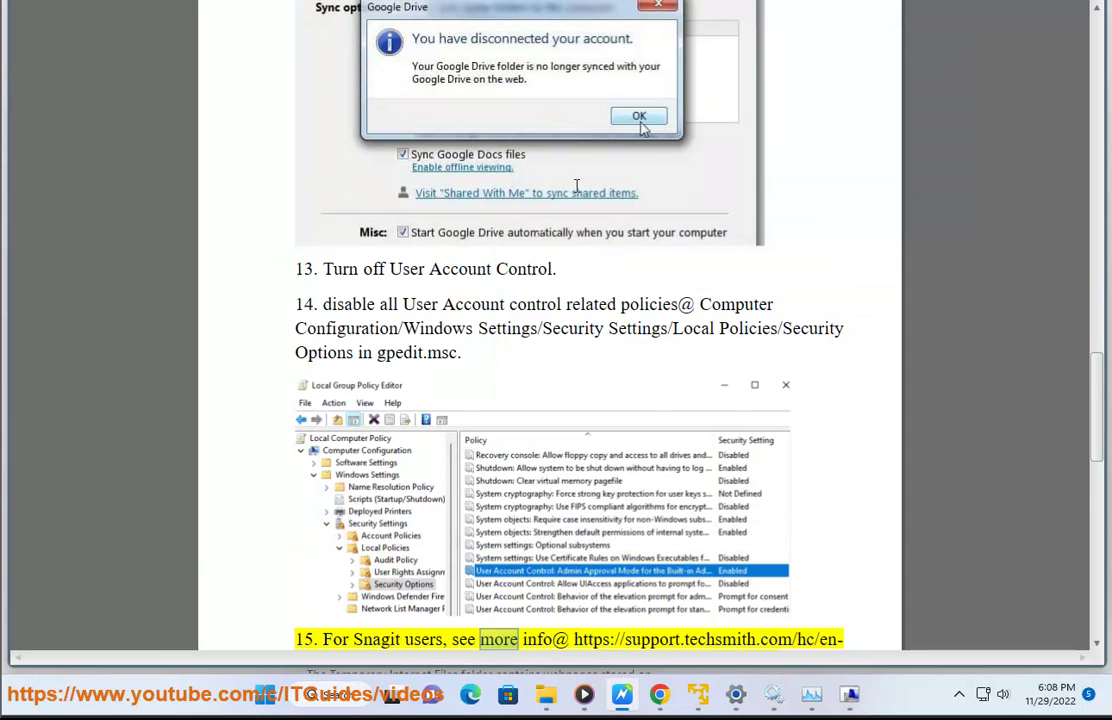
pyautogui.press('Tab')
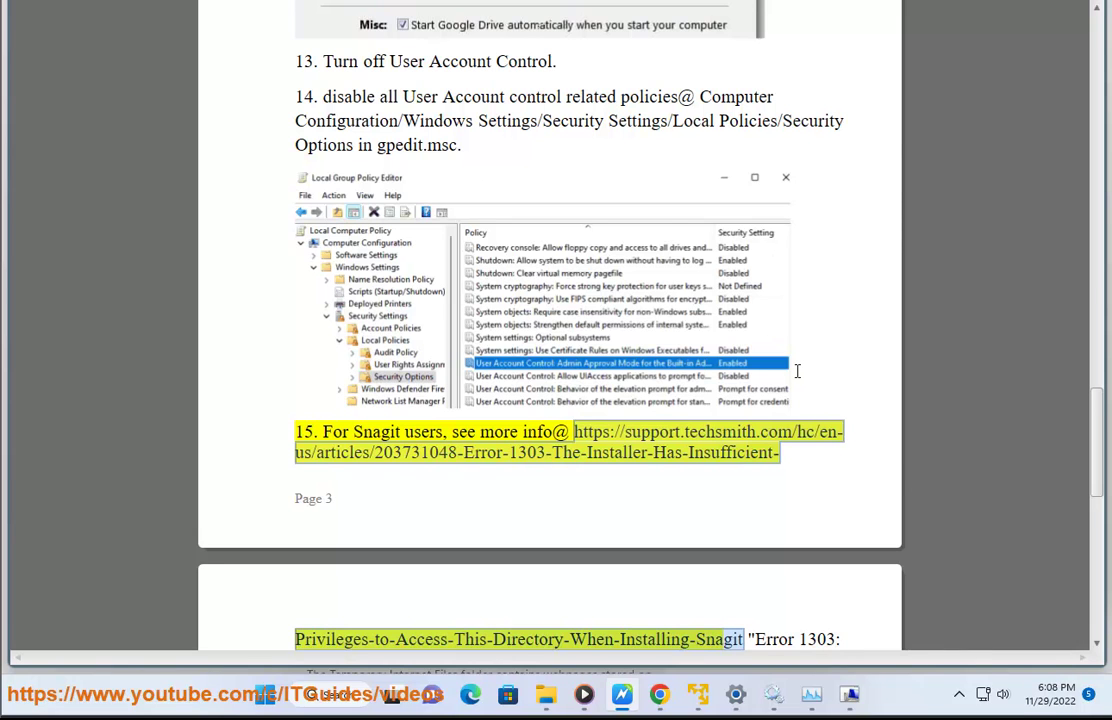
pyautogui.scroll(-2, 797, 379)
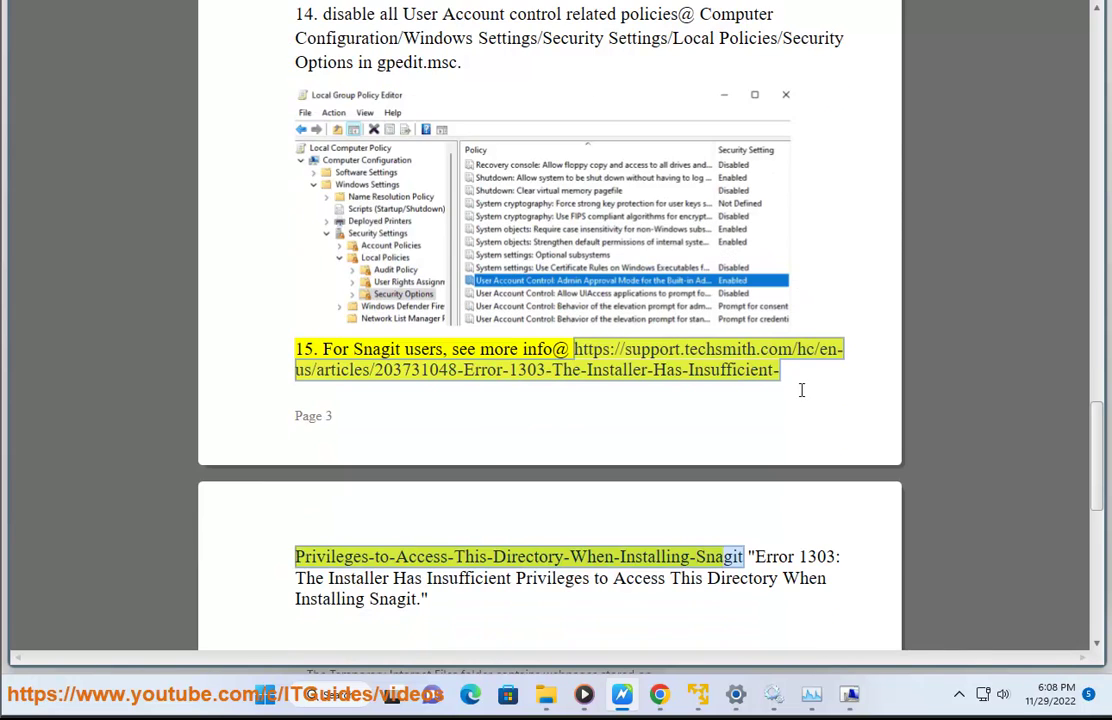